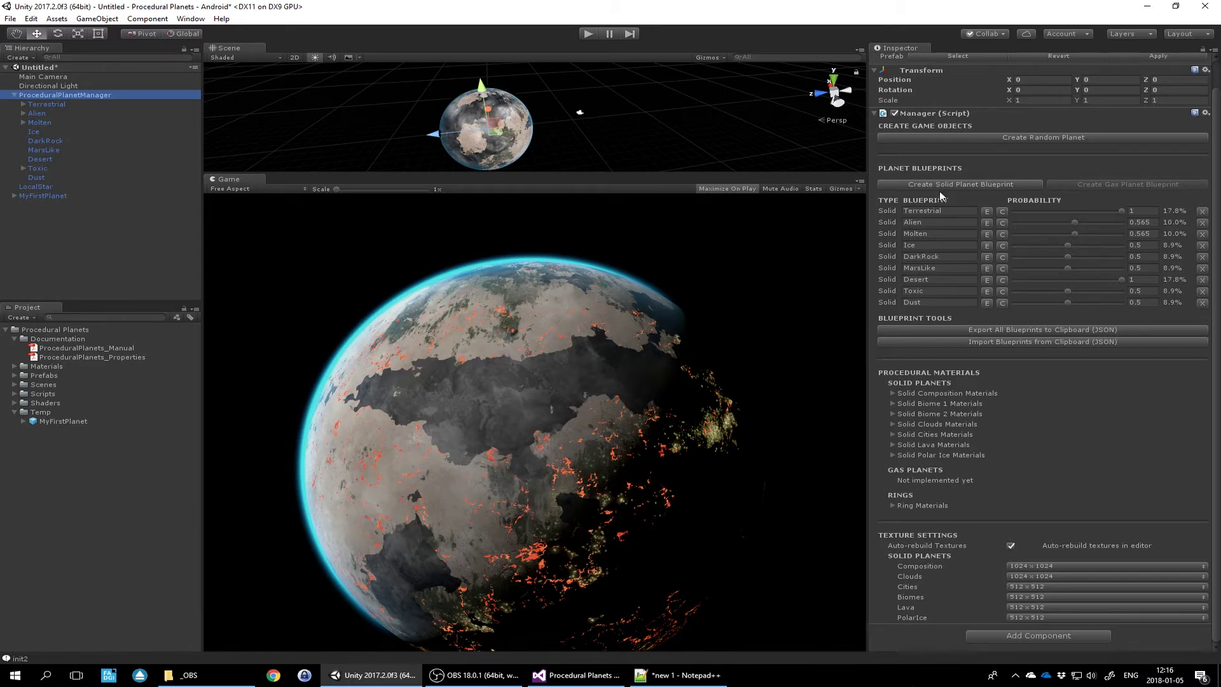
- Lower the probability of the Terrestrial blueprint to 0.735
{"action": "left_click", "coordinate": [1136, 183]}
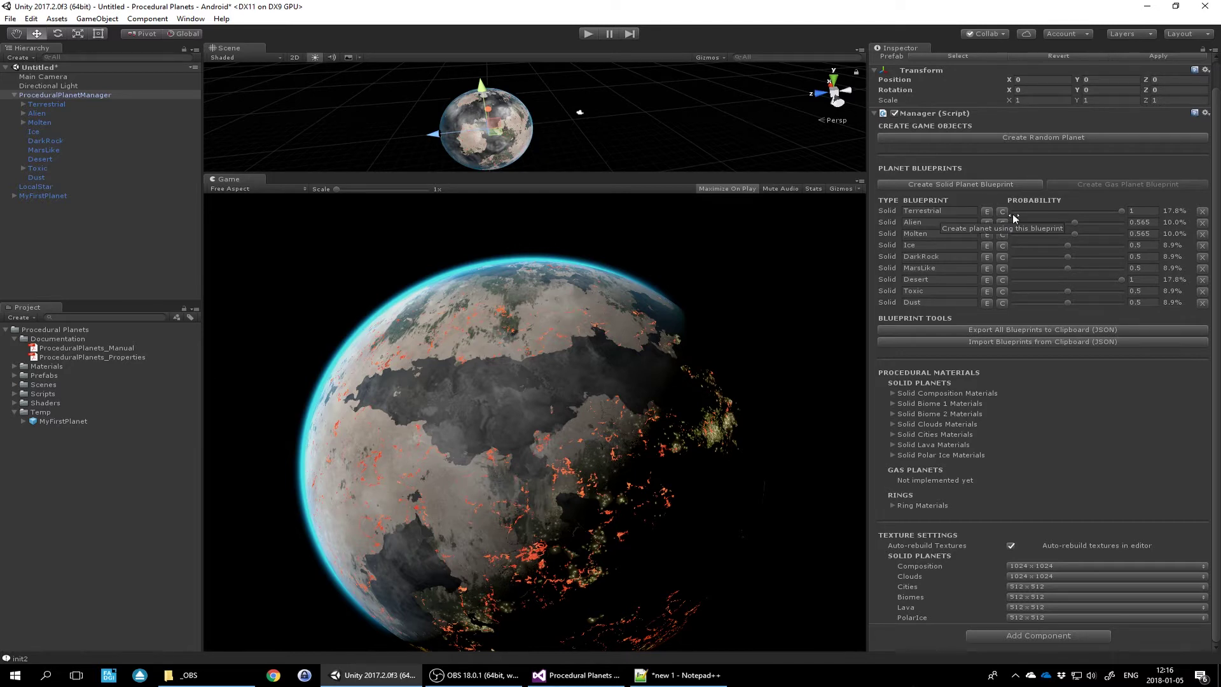
{"action": "left_click_drag", "start_coordinate": [1122, 210], "coordinate": [1092, 216]}
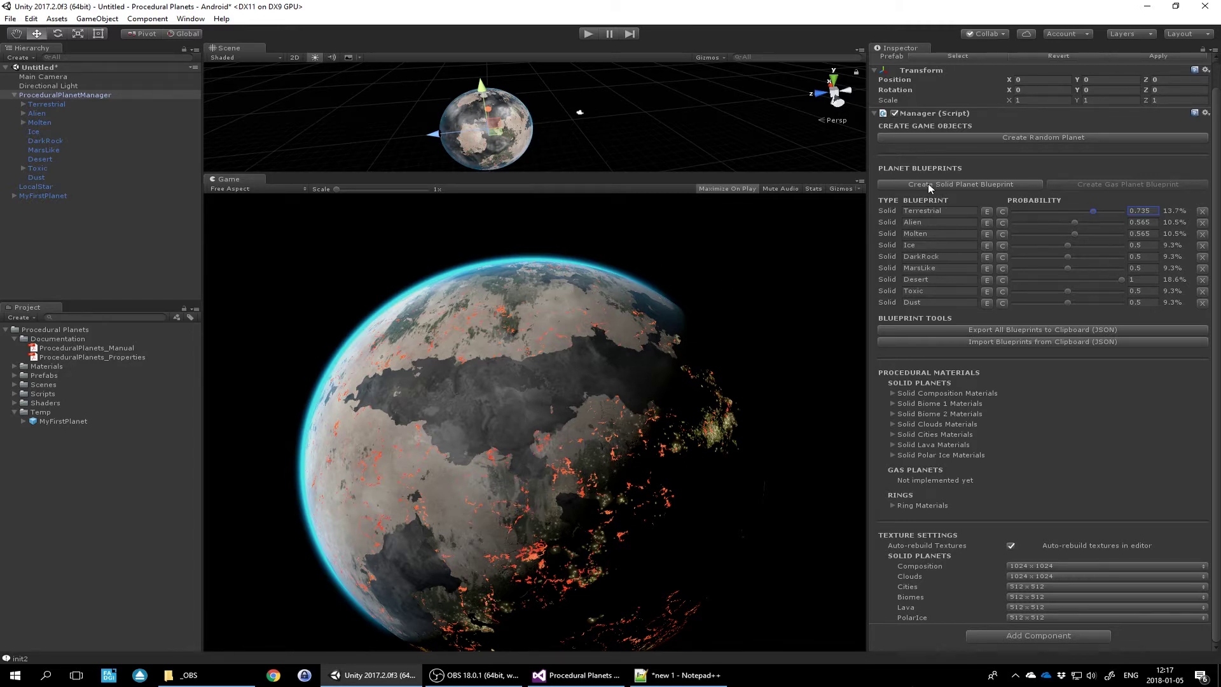
- Create a solid planet blueprint, name it MyBlueprint, and set its probability to 1
{"action": "left_click", "coordinate": [986, 184]}
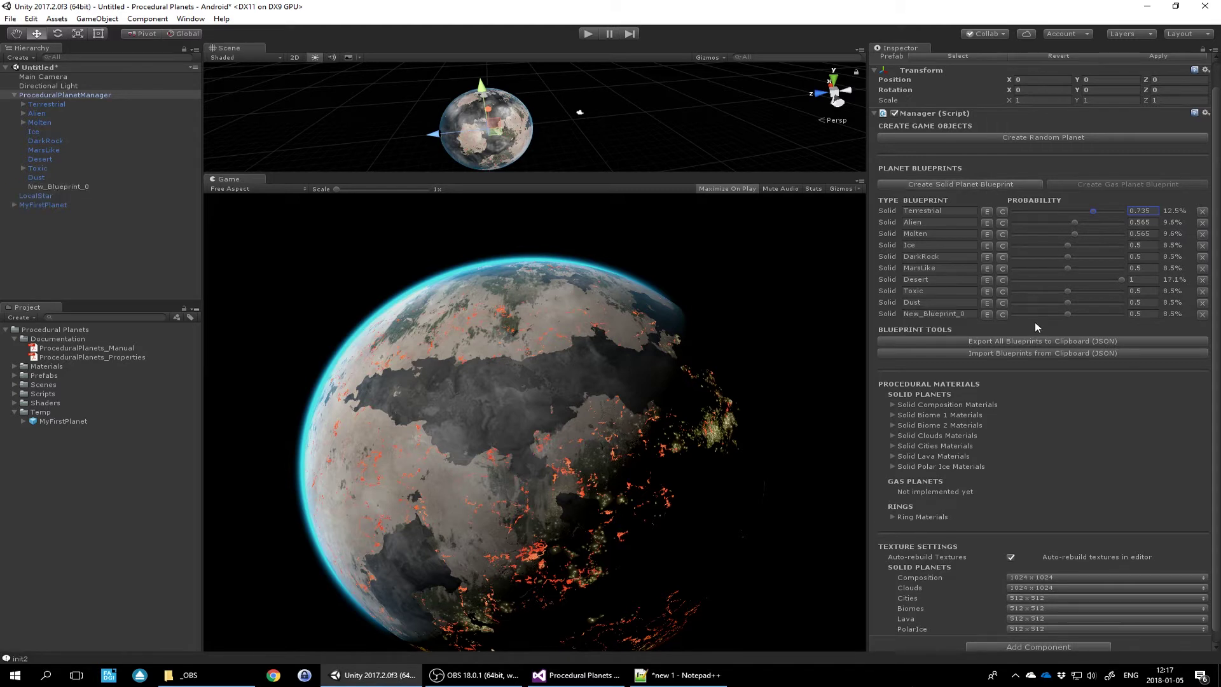
{"action": "left_click", "coordinate": [968, 317]}
{"action": "type", "text": "My"}
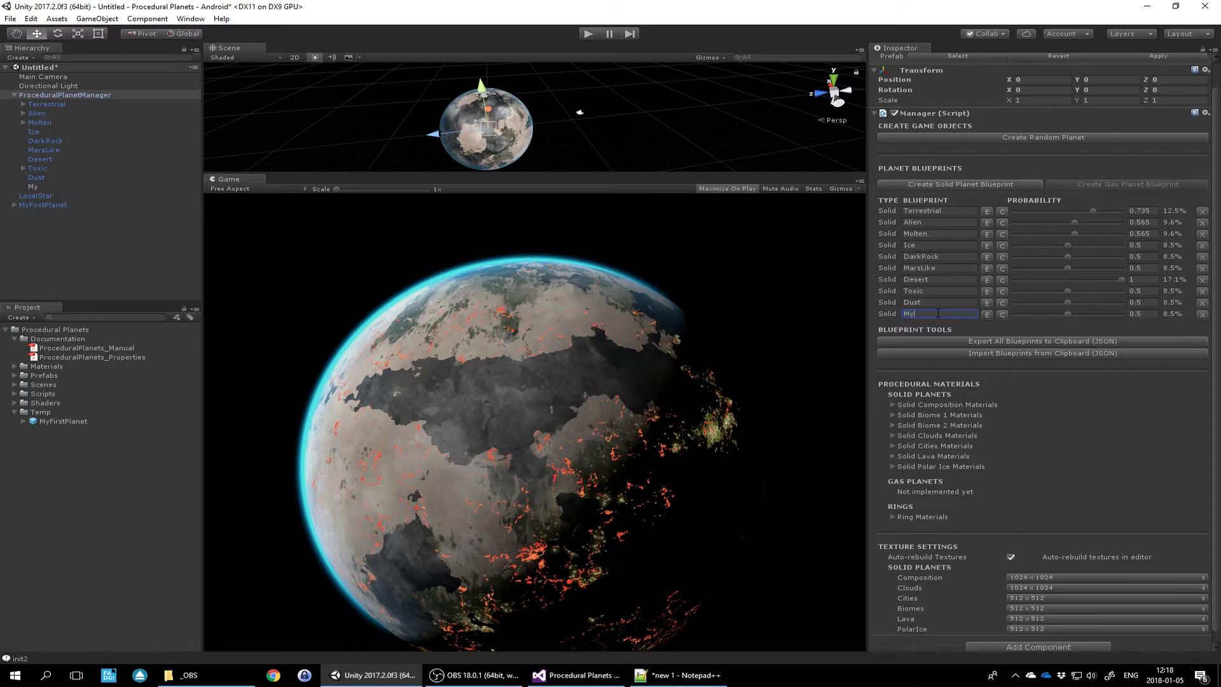
{"action": "type", "text": "Blueprint"}
{"action": "left_click_drag", "start_coordinate": [1069, 314], "coordinate": [1120, 315]}
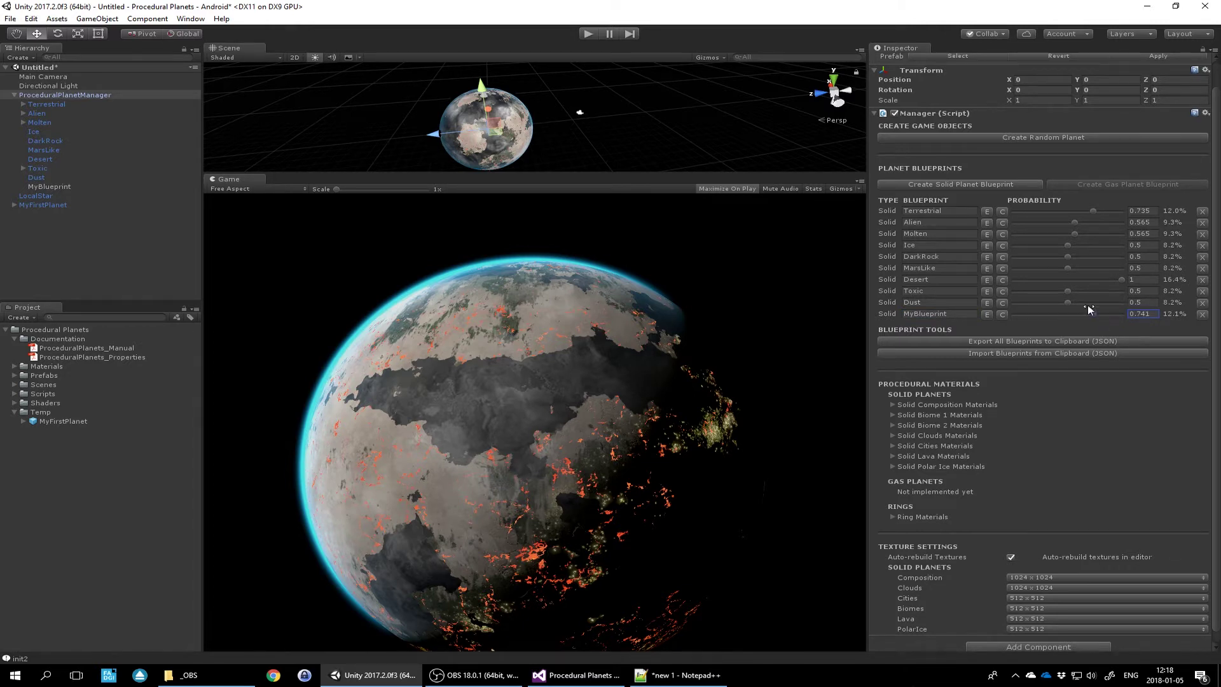
{"action": "left_click_drag", "start_coordinate": [1094, 316], "coordinate": [1149, 321]}
- Adjust the probabilities of the Terrestrial through Toxic blueprints so they all lie between about 0.5 and 0.6
{"action": "left_click_drag", "start_coordinate": [1122, 280], "coordinate": [1036, 279]}
{"action": "left_click_drag", "start_coordinate": [1089, 216], "coordinate": [1025, 245]}
{"action": "left_click_drag", "start_coordinate": [1068, 257], "coordinate": [1043, 268]}
{"action": "left_click_drag", "start_coordinate": [1020, 211], "coordinate": [1071, 210]}
{"action": "left_click_drag", "start_coordinate": [1014, 222], "coordinate": [1074, 222]}
{"action": "left_click_drag", "start_coordinate": [1022, 234], "coordinate": [1069, 233]}
{"action": "left_click_drag", "start_coordinate": [1025, 246], "coordinate": [1071, 280]}
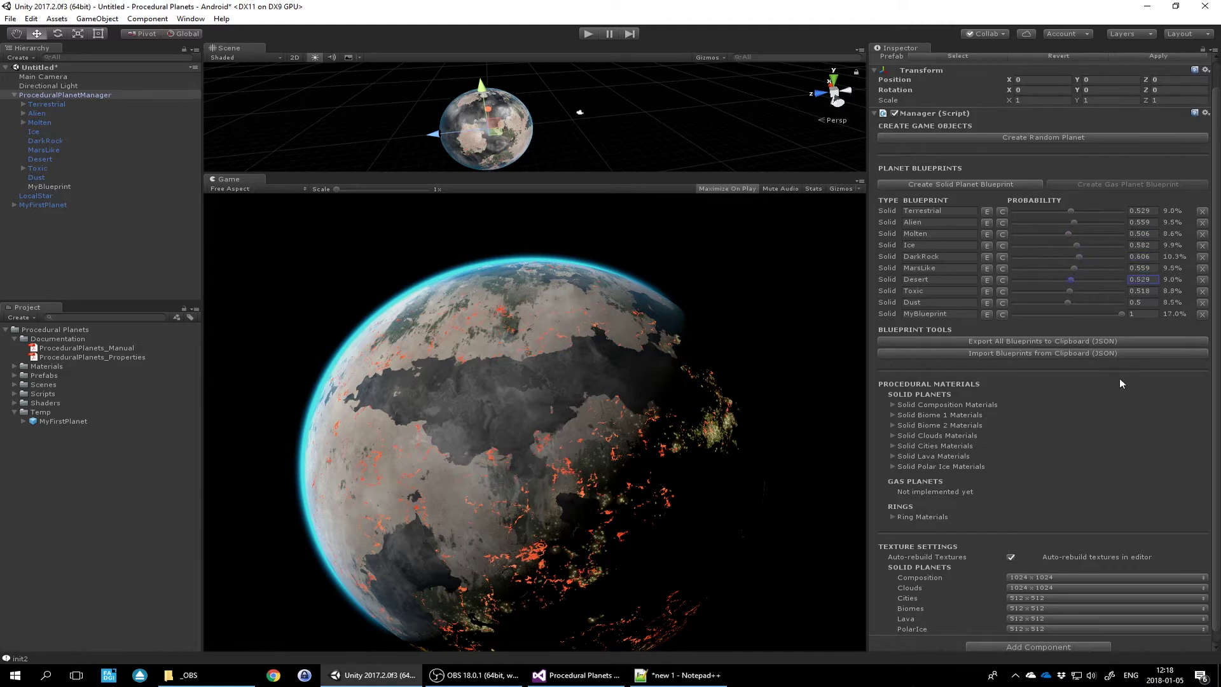
- Open MyBlueprint for editing and add a planetary ring to it
{"action": "left_click", "coordinate": [986, 314]}
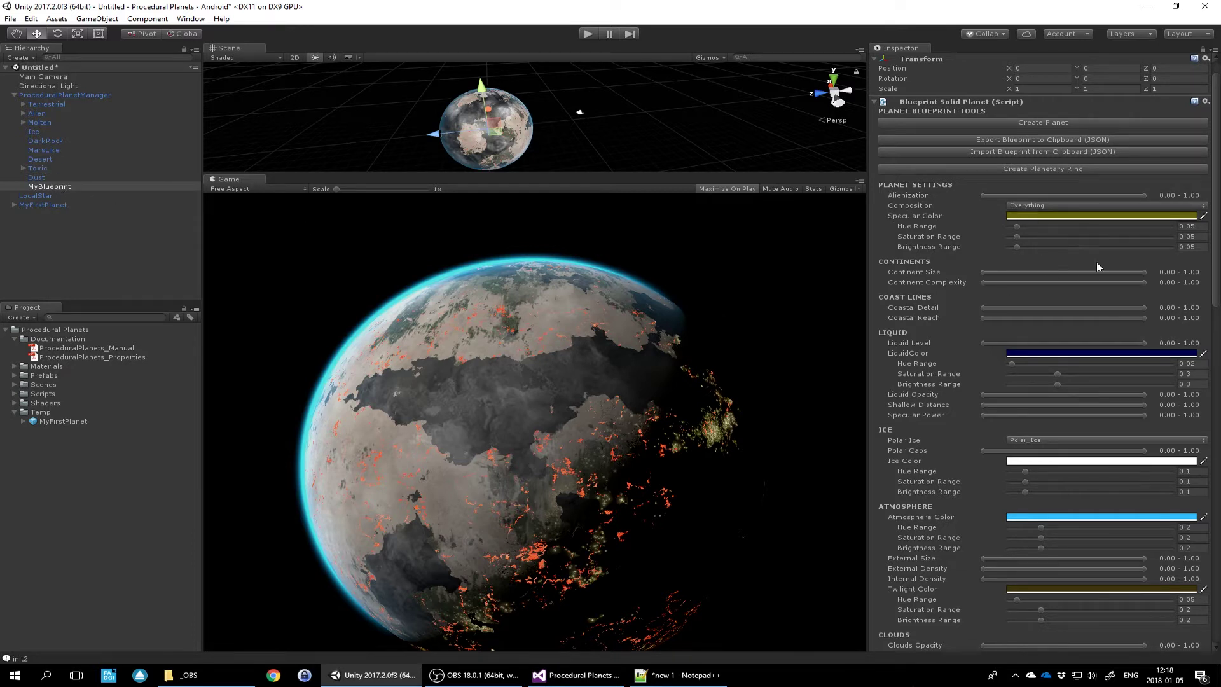
{"action": "scroll", "coordinate": [1081, 305], "scroll_direction": "up", "scroll_amount": 2}
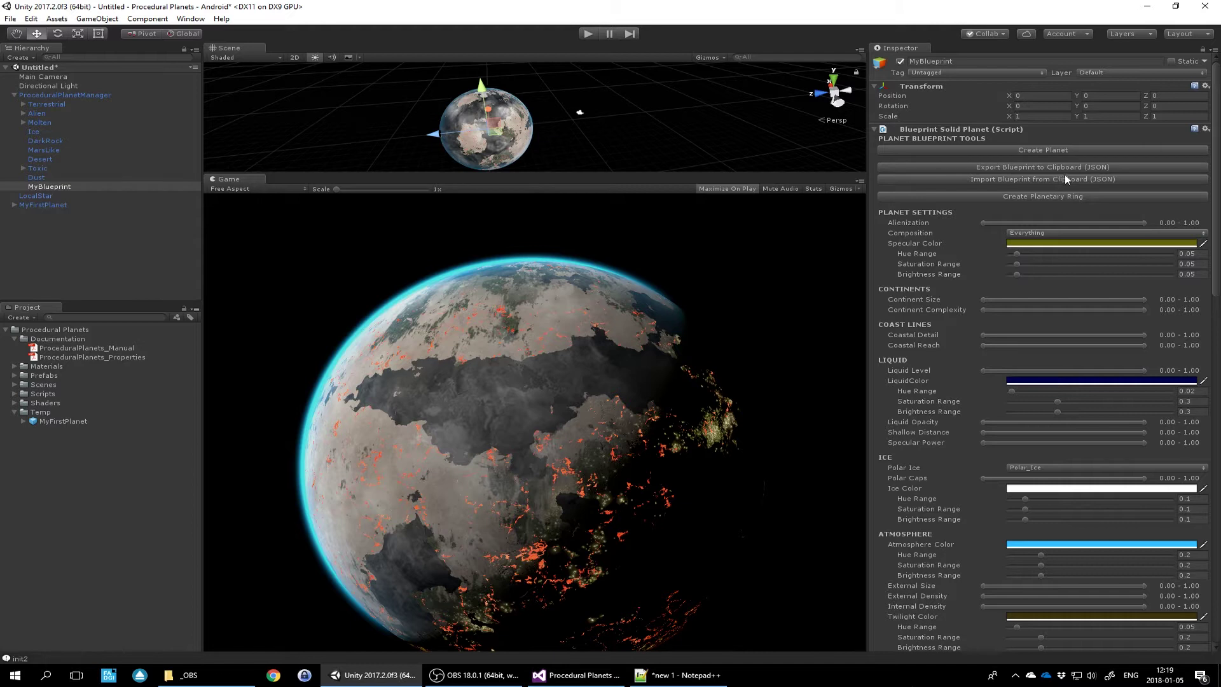
{"action": "left_click", "coordinate": [1012, 194]}
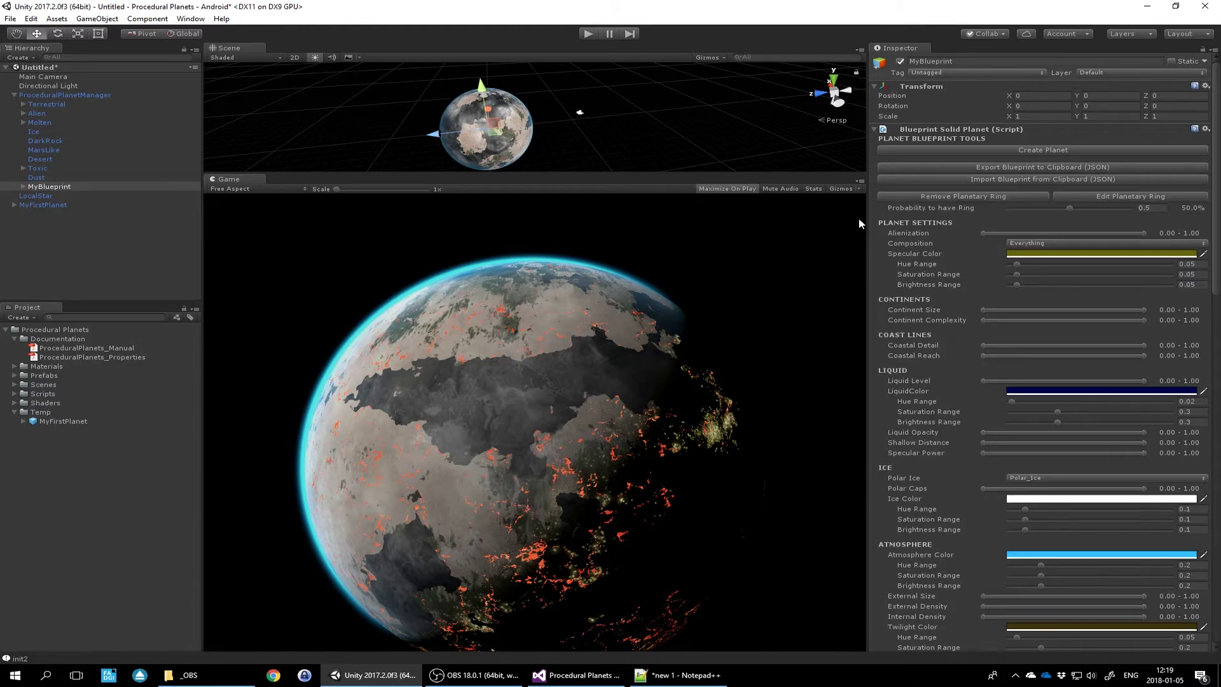
- View the settings of the Ring object under MyBlueprint and return to the MyBlueprint settings
{"action": "left_click", "coordinate": [23, 186]}
{"action": "left_click", "coordinate": [56, 188]}
{"action": "left_click", "coordinate": [46, 196]}
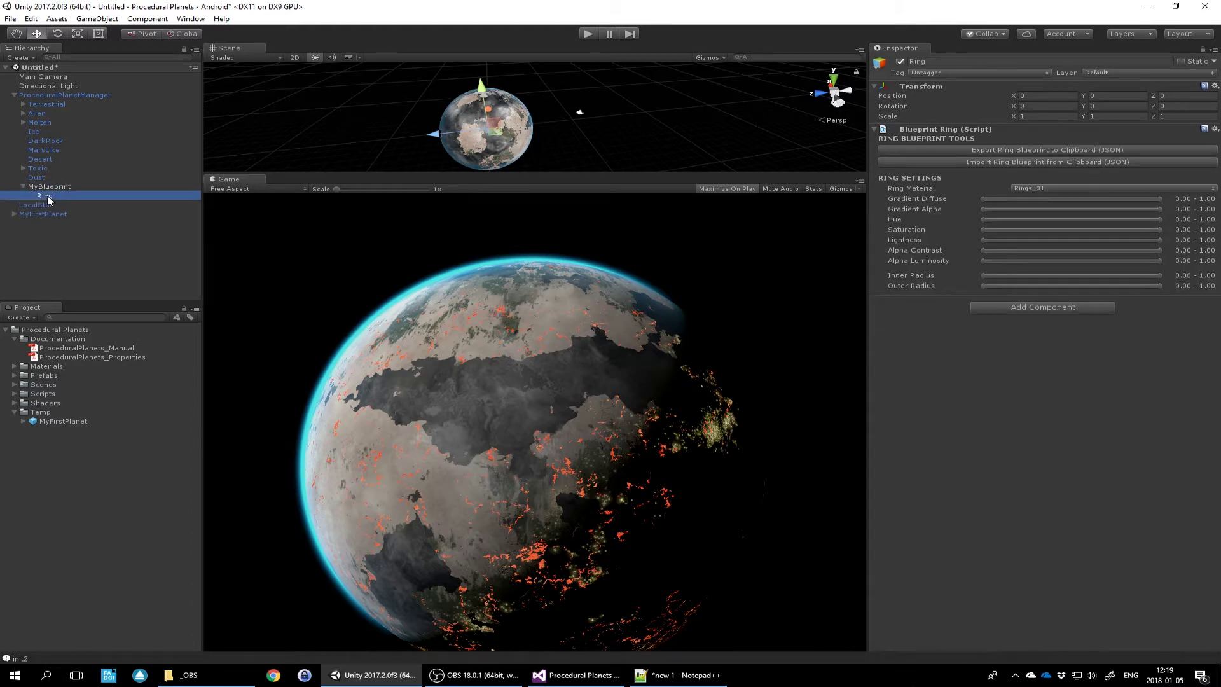
{"action": "left_click", "coordinate": [52, 190]}
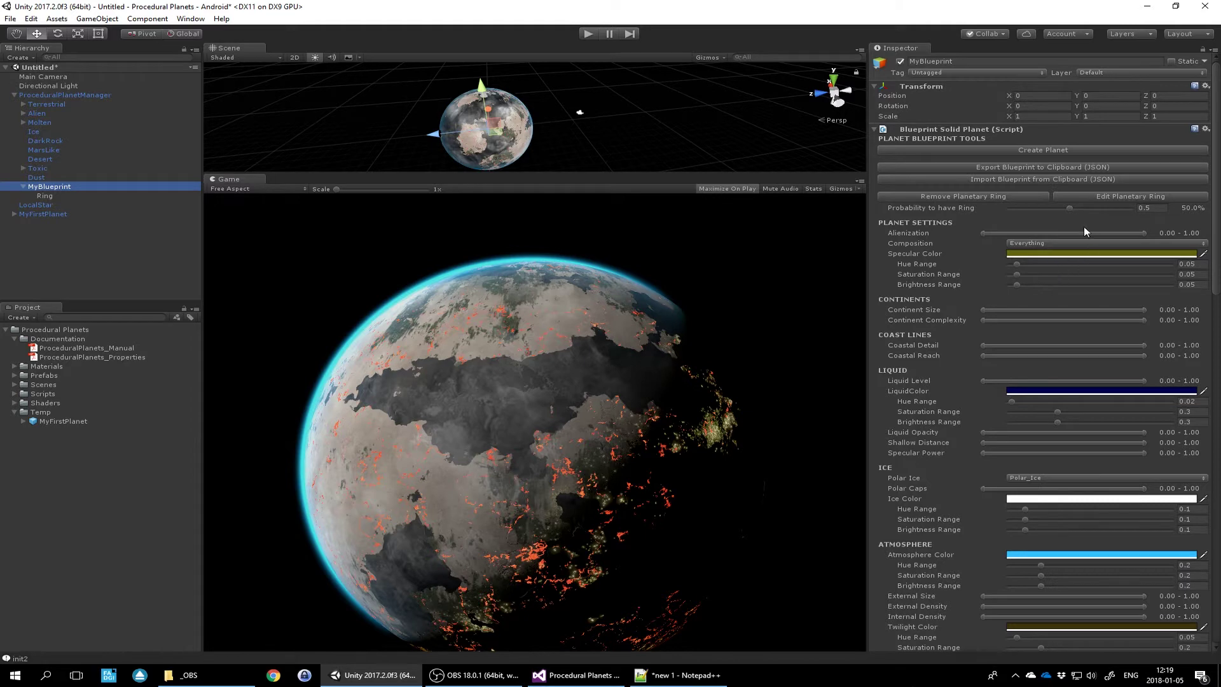
- Limit MyBlueprint's Alienization range to 0.00–0.02 and its Continent Size range to 0.77–1.00
{"action": "scroll", "coordinate": [1072, 242], "scroll_direction": "down", "scroll_amount": 2}
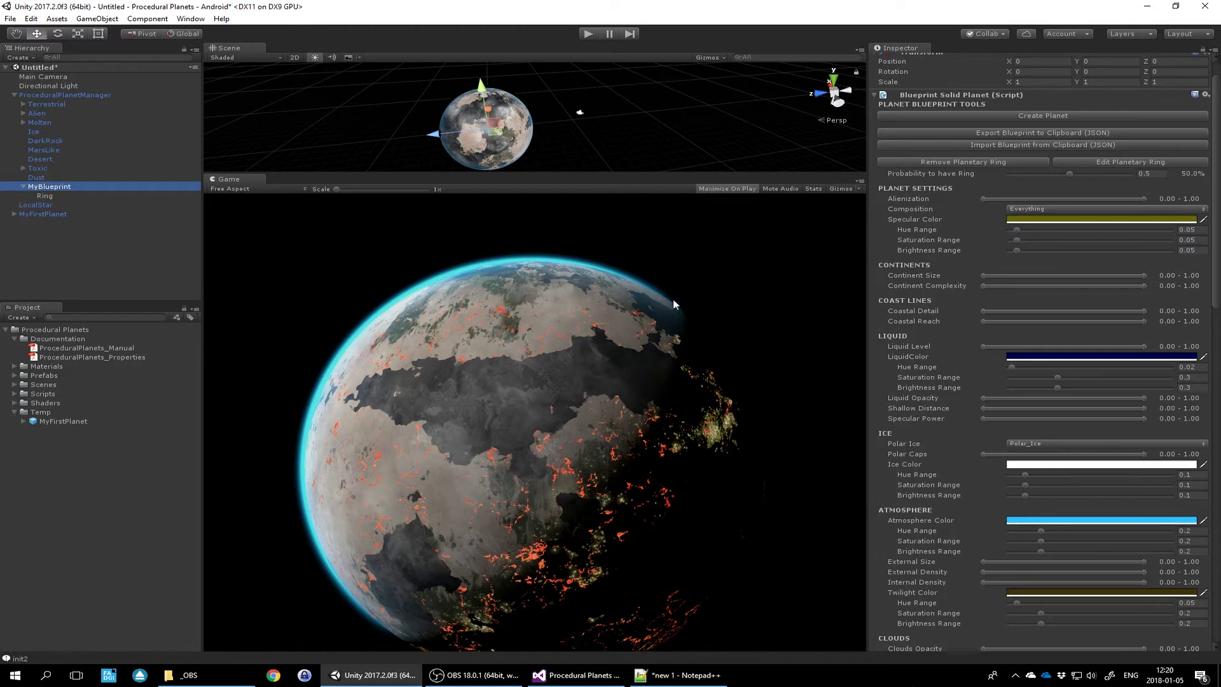
{"action": "left_click", "coordinate": [1143, 200]}
{"action": "left_click_drag", "start_coordinate": [1071, 199], "coordinate": [984, 204]}
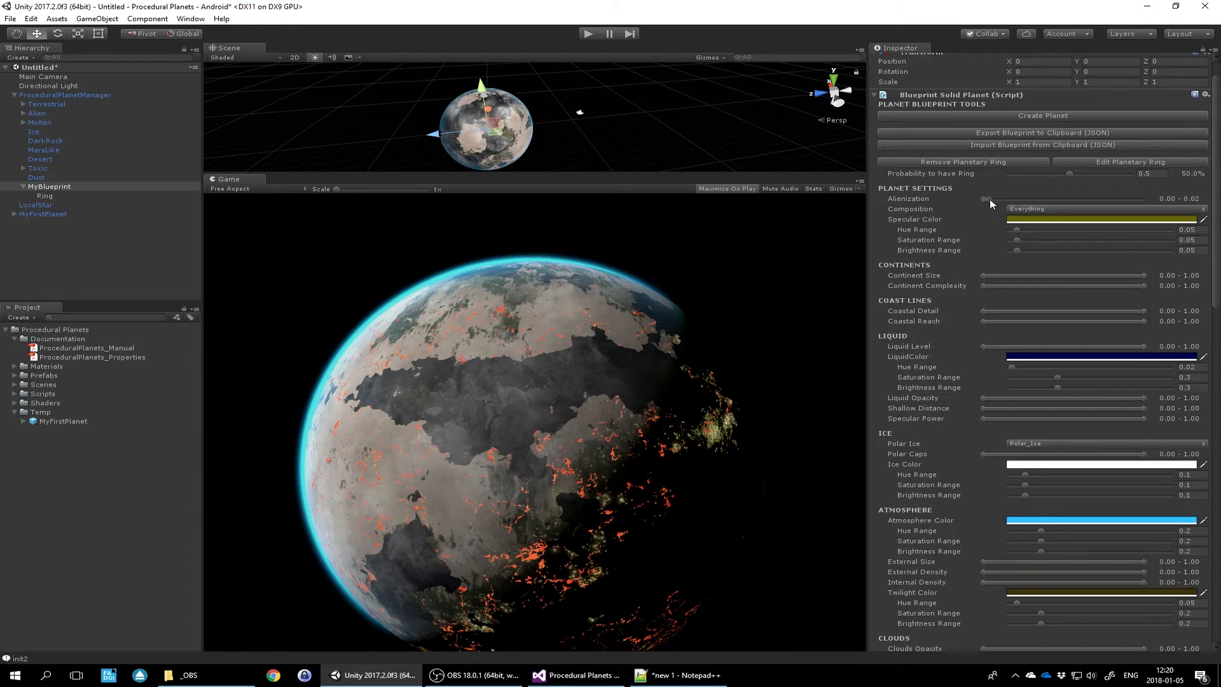
{"action": "left_click_drag", "start_coordinate": [983, 274], "coordinate": [1039, 277]}
{"action": "left_click_drag", "start_coordinate": [1116, 278], "coordinate": [1125, 278]}
{"action": "left_click_drag", "start_coordinate": [1123, 276], "coordinate": [1048, 276]}
- Set the Liquid Level range to 0.54–1.00 and darken the liquid color to navy 060620
{"action": "left_click_drag", "start_coordinate": [984, 348], "coordinate": [1065, 350]}
{"action": "left_click", "coordinate": [1089, 357]}
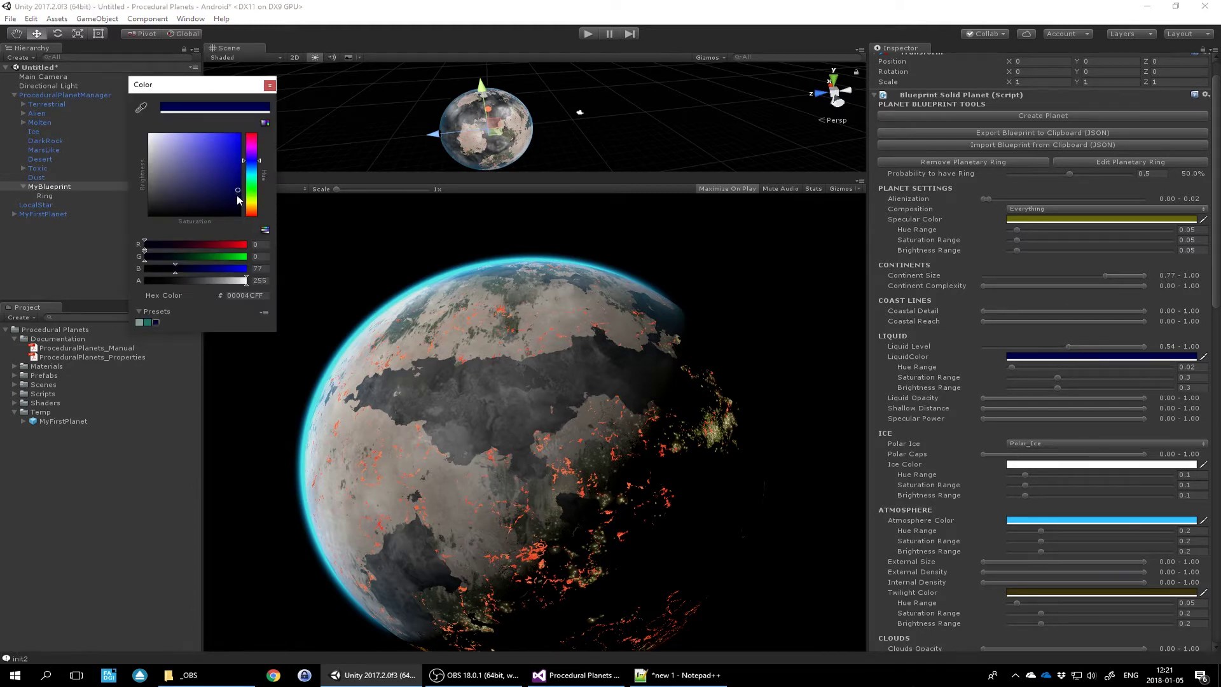
{"action": "left_click_drag", "start_coordinate": [230, 192], "coordinate": [221, 204]}
{"action": "left_click", "coordinate": [270, 86]}
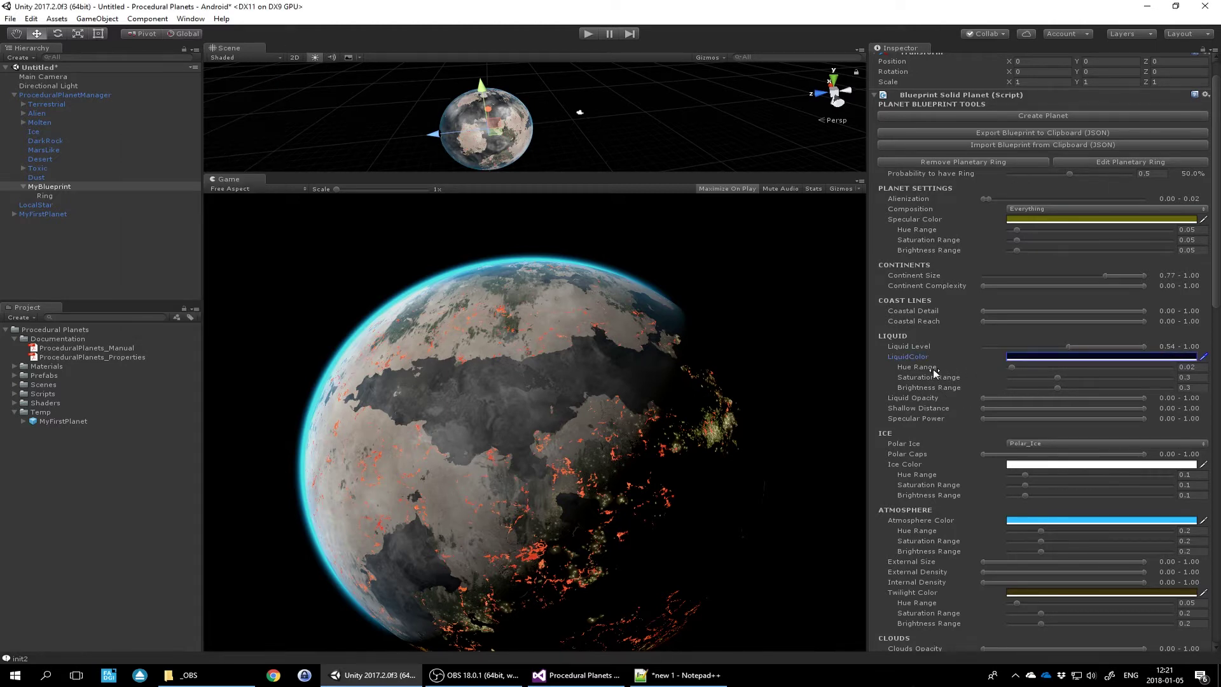
- Set the liquid color's Hue Range to 0.059 and shift the color slightly toward violet, 090620
{"action": "left_click_drag", "start_coordinate": [1012, 371], "coordinate": [1021, 369]}
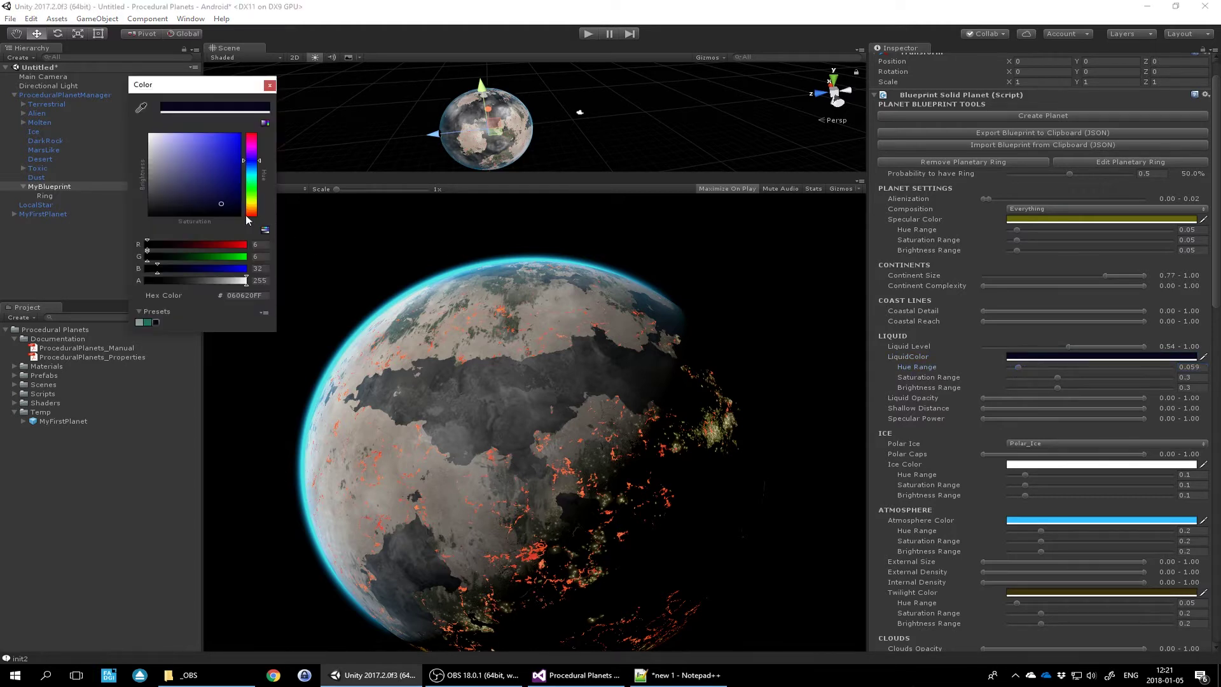
{"action": "left_click", "coordinate": [257, 163]}
{"action": "left_click_drag", "start_coordinate": [257, 167], "coordinate": [258, 159]}
{"action": "left_click", "coordinate": [269, 85]}
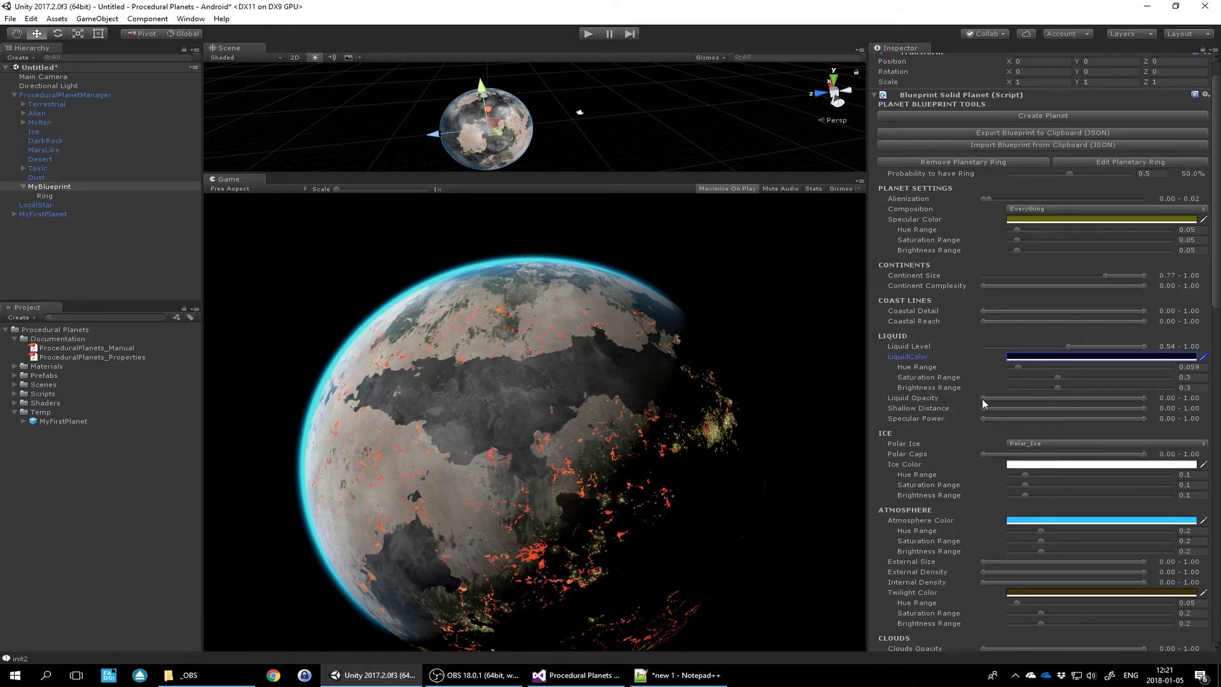
- Fix the Liquid Opacity range at 1.00–1.00 and the Shallow Distance range at 0.00–0.00
{"action": "left_click_drag", "start_coordinate": [983, 399], "coordinate": [1185, 409]}
{"action": "left_click_drag", "start_coordinate": [1144, 408], "coordinate": [985, 409]}
{"action": "scroll", "coordinate": [1008, 390], "scroll_direction": "down", "scroll_amount": 5}
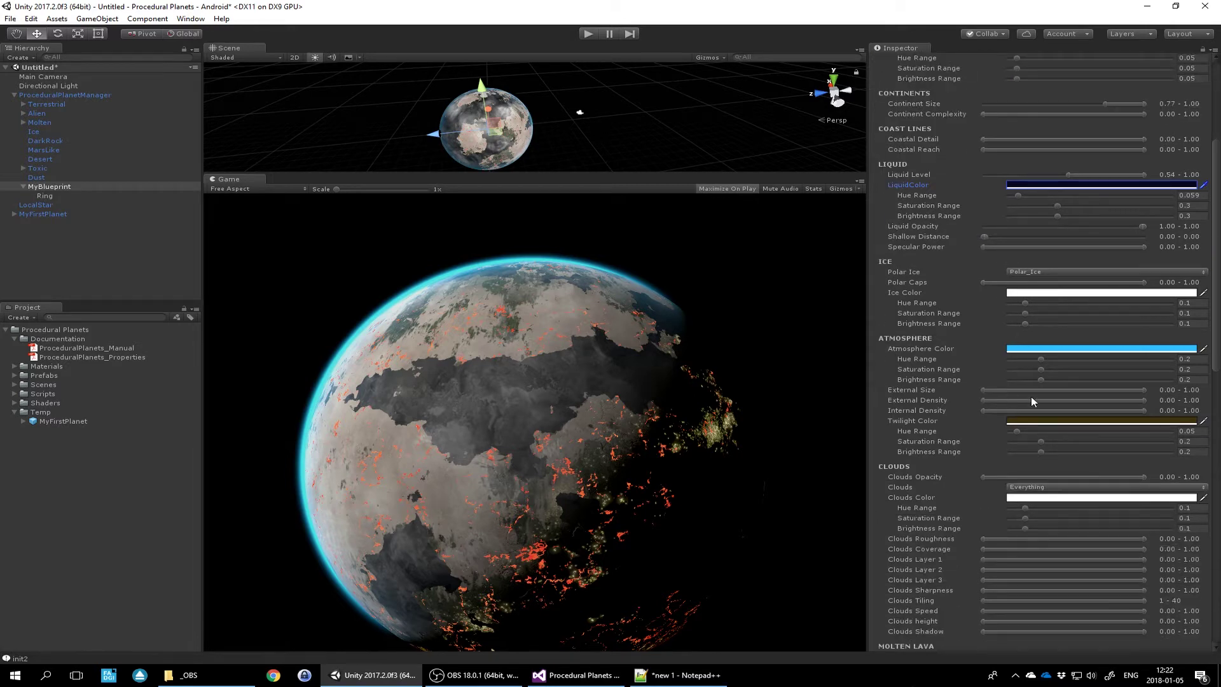
{"action": "scroll", "coordinate": [1032, 401], "scroll_direction": "down", "scroll_amount": 3}
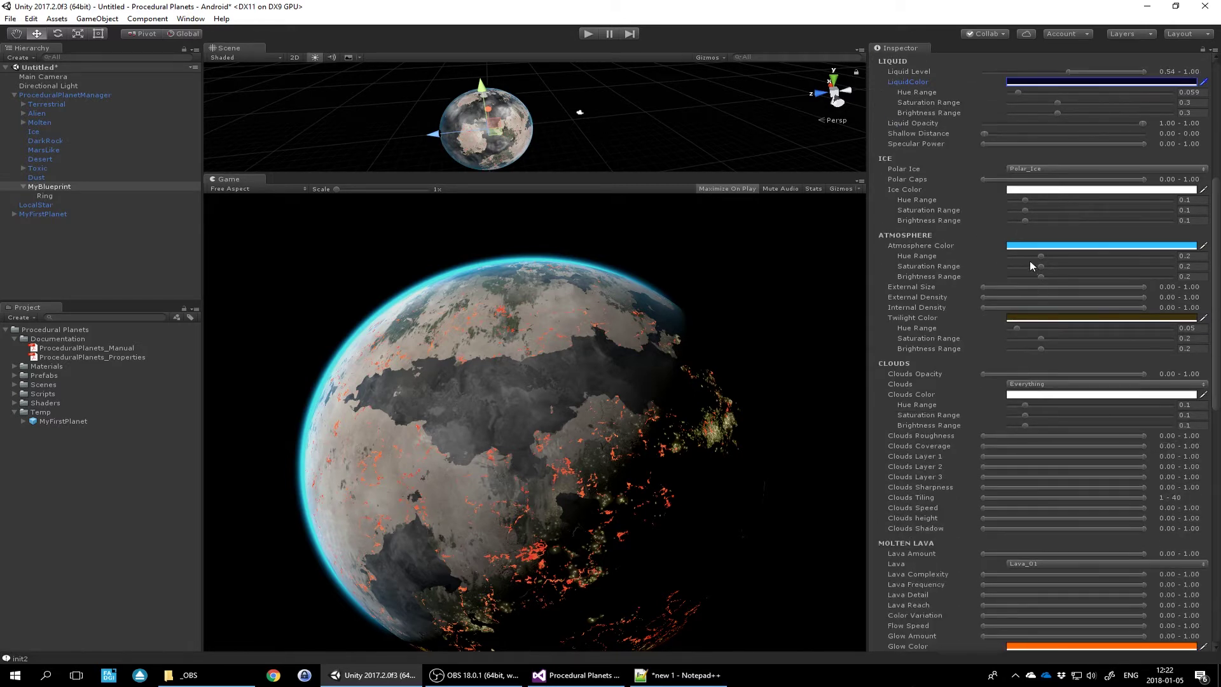
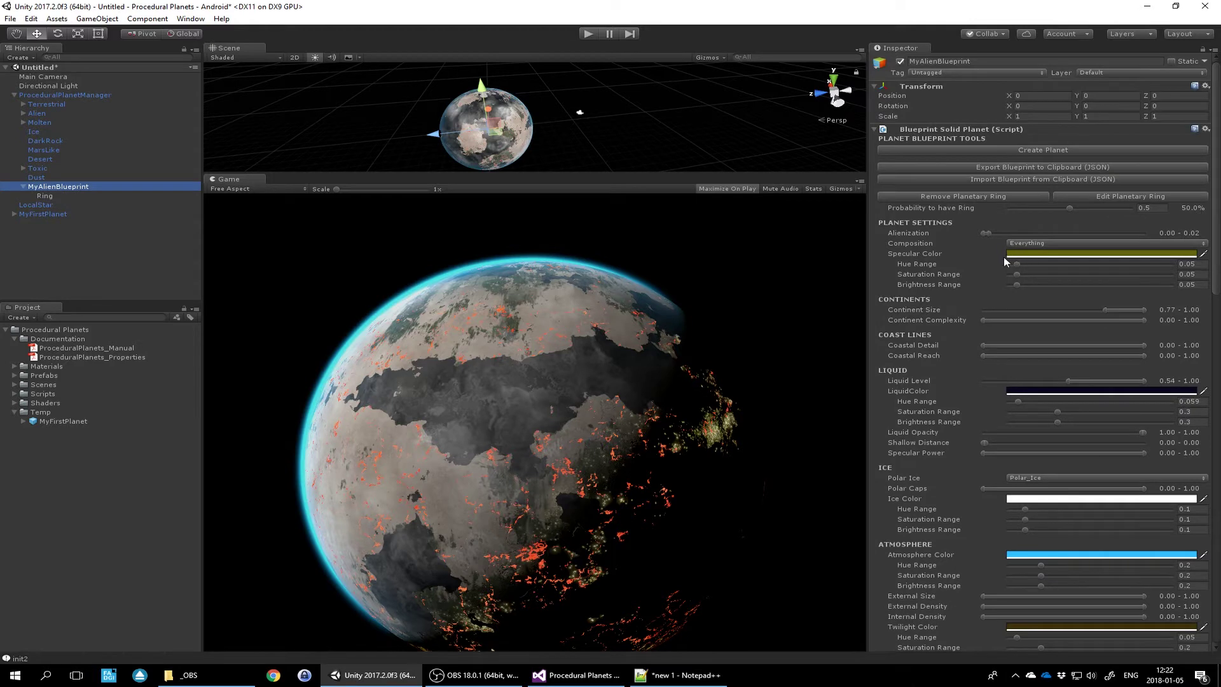
- Set the Alienization range of MyAlienBlueprint to 0.37–1.00
{"action": "left_click_drag", "start_coordinate": [990, 233], "coordinate": [1118, 237]}
{"action": "left_click_drag", "start_coordinate": [984, 230], "coordinate": [1042, 231]}
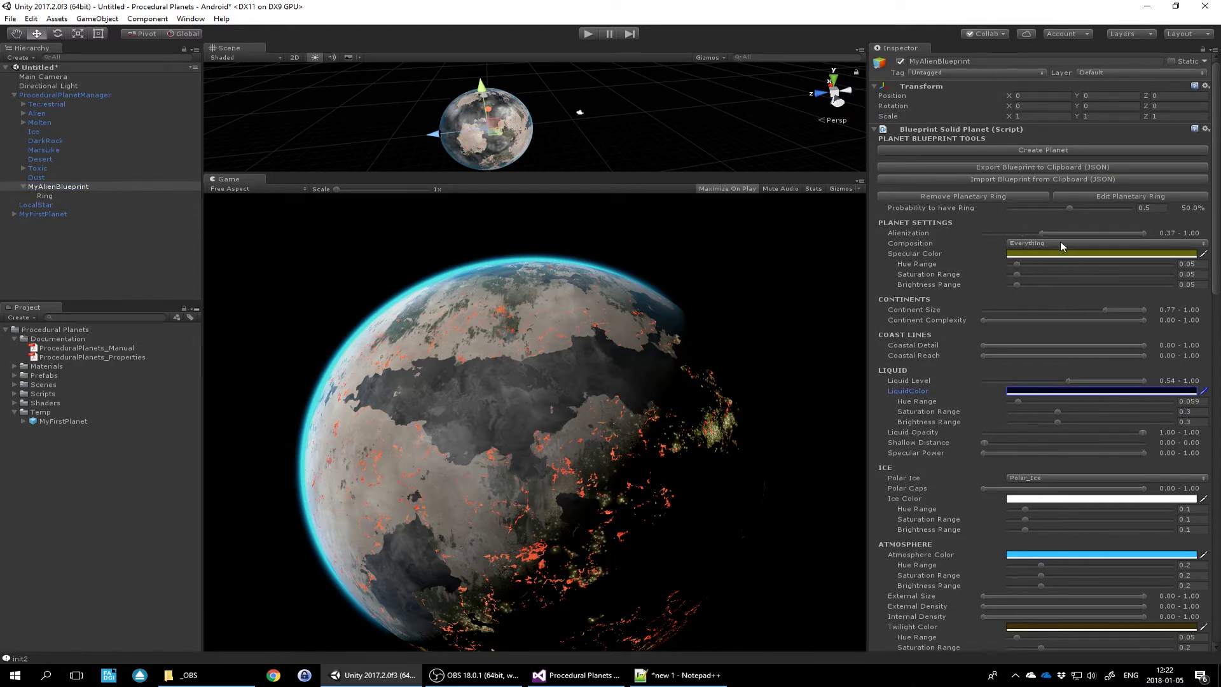
- Change the liquid color to purple and set its Hue Range to 0.305
{"action": "scroll", "coordinate": [1069, 269], "scroll_direction": "down", "scroll_amount": 3}
{"action": "left_click", "coordinate": [1073, 288]}
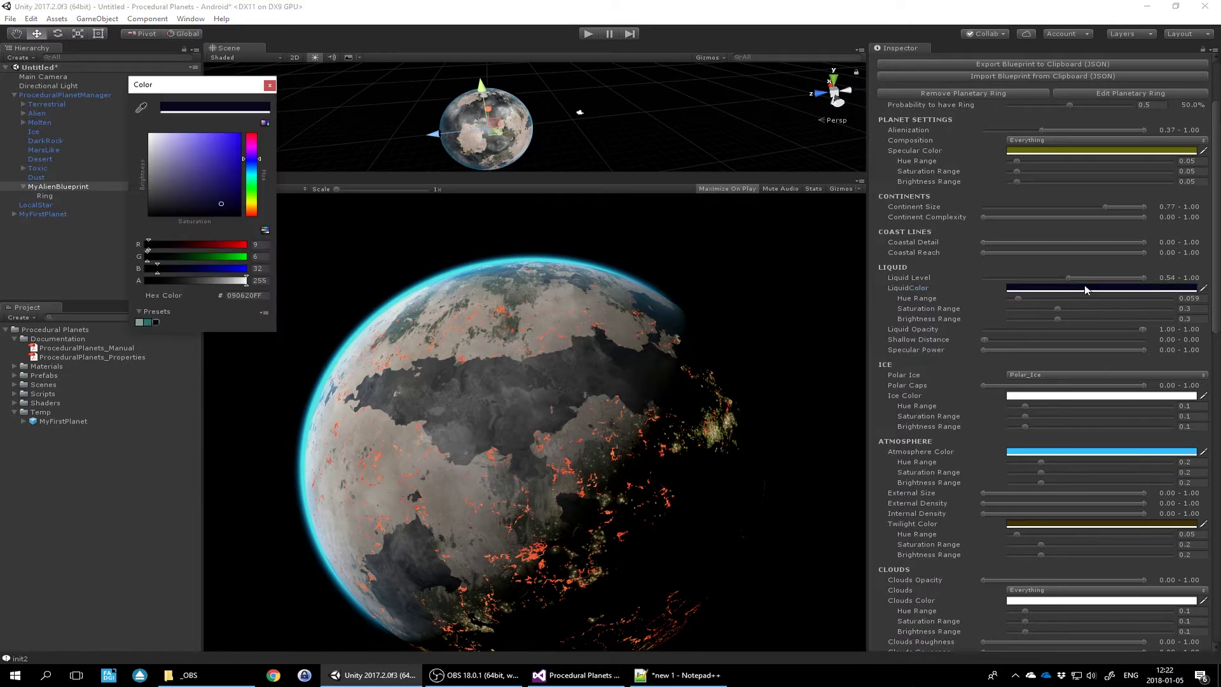
{"action": "left_click_drag", "start_coordinate": [252, 195], "coordinate": [254, 158]}
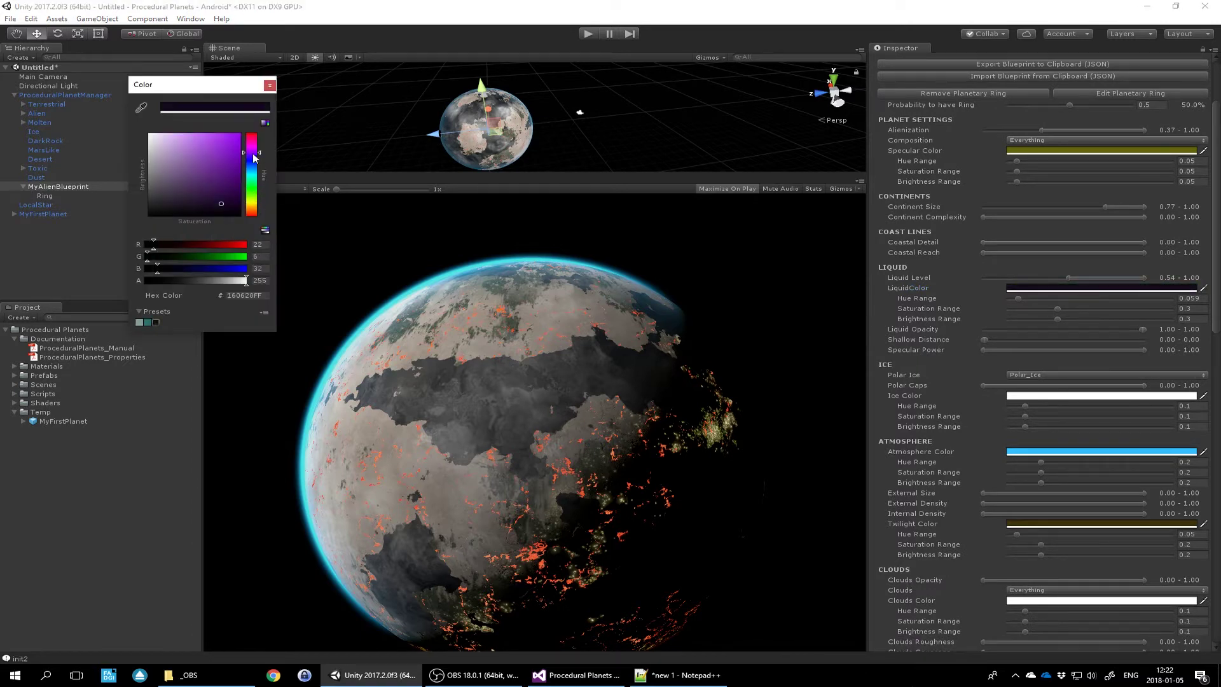
{"action": "left_click", "coordinate": [211, 183]}
{"action": "left_click", "coordinate": [270, 85]}
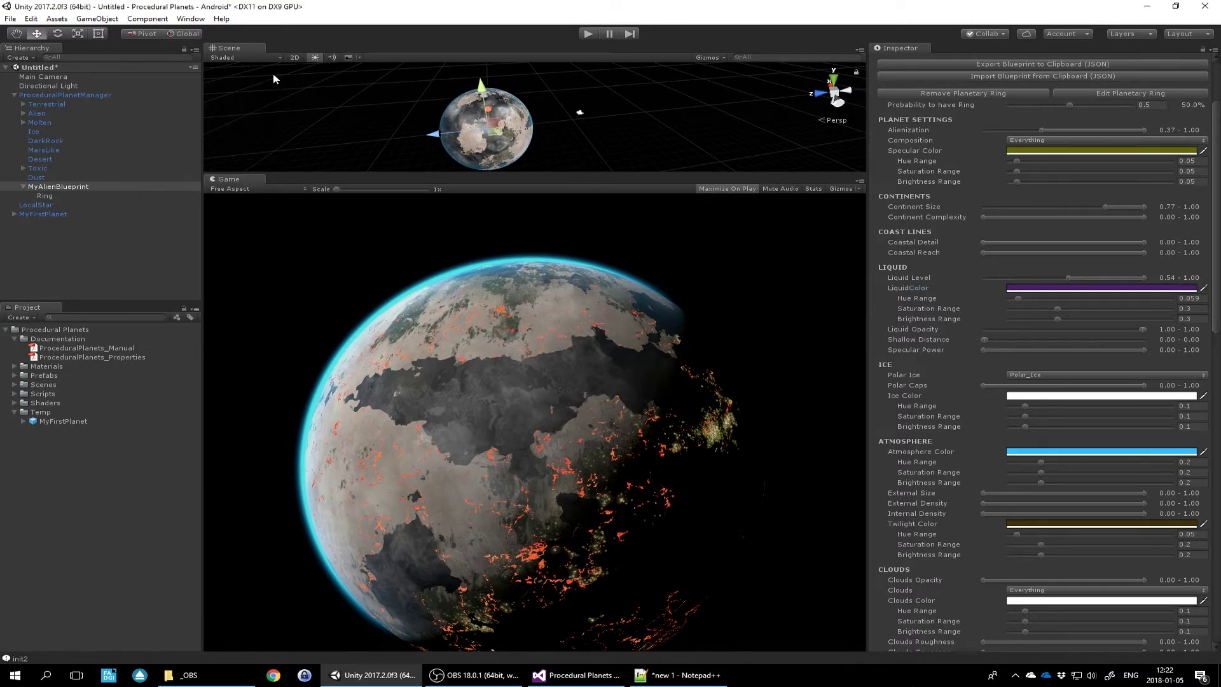
{"action": "left_click_drag", "start_coordinate": [1019, 299], "coordinate": [1061, 307]}
- Set the Shallow Distance range to 0.29–0.67 and the Liquid Opacity range to 0.39–0.78
{"action": "scroll", "coordinate": [1081, 299], "scroll_direction": "down", "scroll_amount": 1}
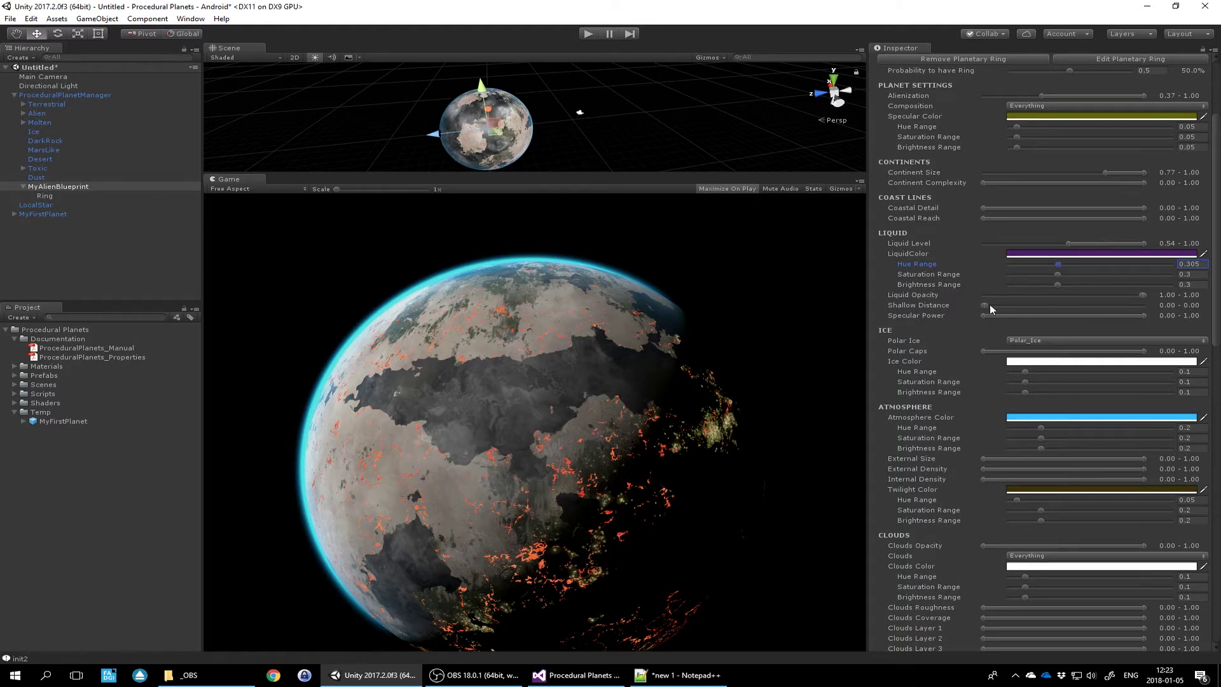
{"action": "left_click_drag", "start_coordinate": [989, 306], "coordinate": [1051, 308]}
{"action": "left_click_drag", "start_coordinate": [1078, 293], "coordinate": [1051, 292]}
{"action": "left_click_drag", "start_coordinate": [1122, 308], "coordinate": [1057, 304]}
- Make the atmosphere color purple and raise the minimums of External Size to 0.37, External Density to 0.44 and Internal Density to 0.68
{"action": "left_click", "coordinate": [1085, 415]}
{"action": "mouse_move", "coordinate": [262, 170]}
{"action": "left_mouse_down"}
{"action": "mouse_move", "coordinate": [250, 155]}
{"action": "mouse_move", "coordinate": [210, 168]}
{"action": "mouse_move", "coordinate": [200, 156]}
{"action": "left_mouse_up"}
{"action": "left_click", "coordinate": [202, 174]}
{"action": "left_click", "coordinate": [270, 85]}
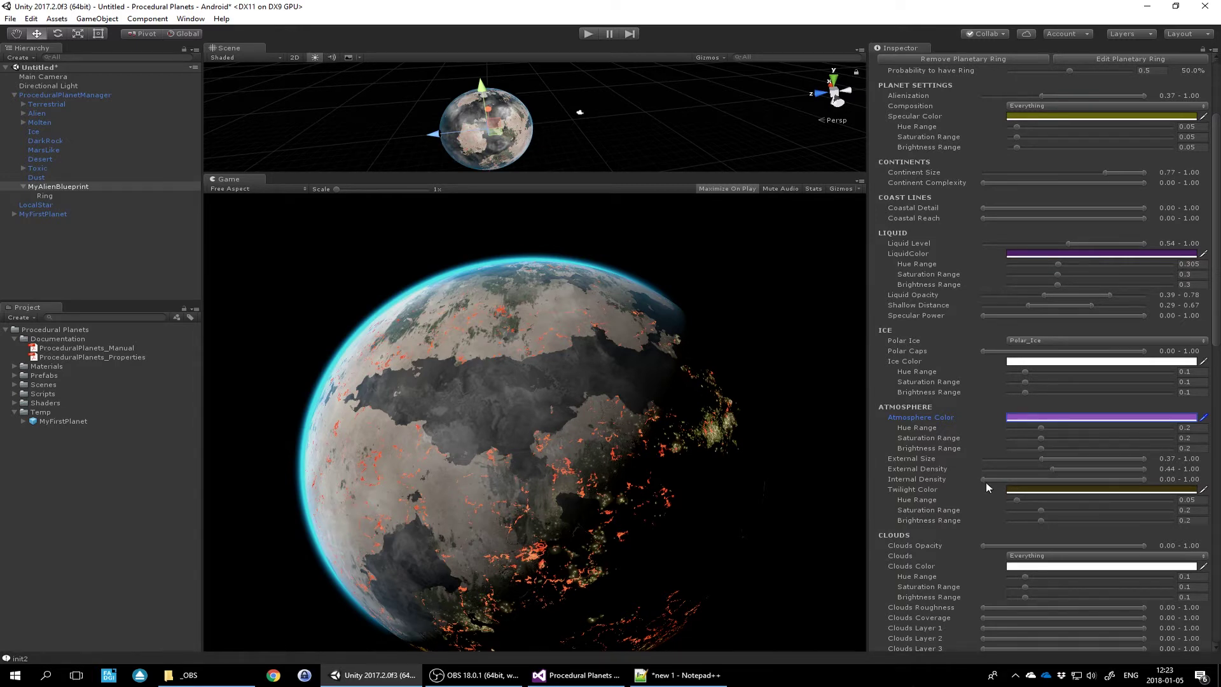
{"action": "left_click_drag", "start_coordinate": [985, 479], "coordinate": [1089, 477]}
- Change the atmosphere's Twilight Color to a bright magenta pink
{"action": "left_click", "coordinate": [1100, 489]}
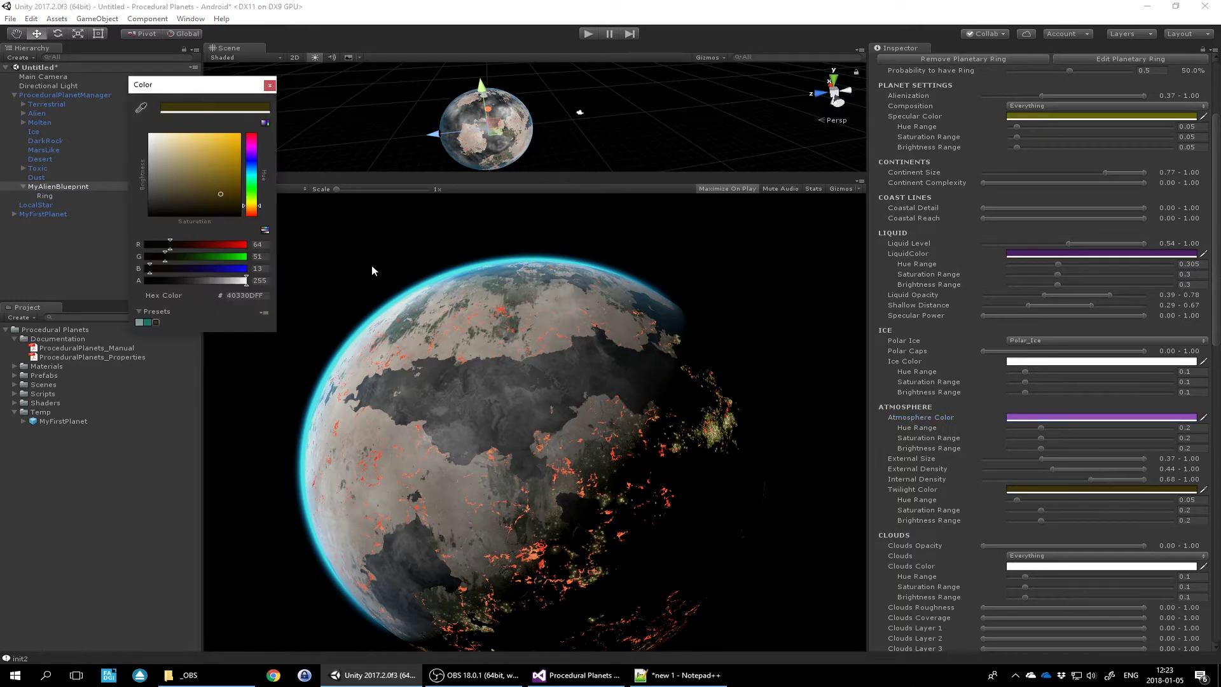
{"action": "left_click", "coordinate": [254, 146]}
{"action": "left_click_drag", "start_coordinate": [223, 150], "coordinate": [227, 147]}
{"action": "left_click", "coordinate": [269, 85]}
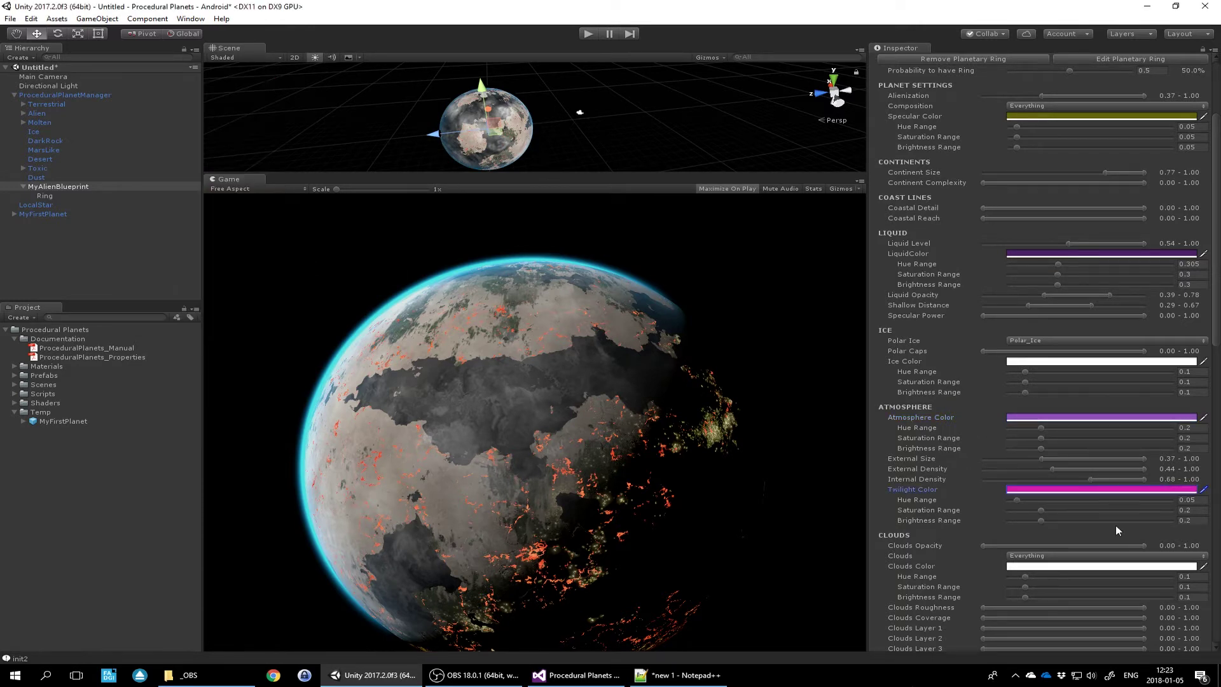
- Change the Clouds Color from white to a dark blue
{"action": "scroll", "coordinate": [1051, 387], "scroll_direction": "down", "scroll_amount": 5}
{"action": "left_click", "coordinate": [1071, 360]}
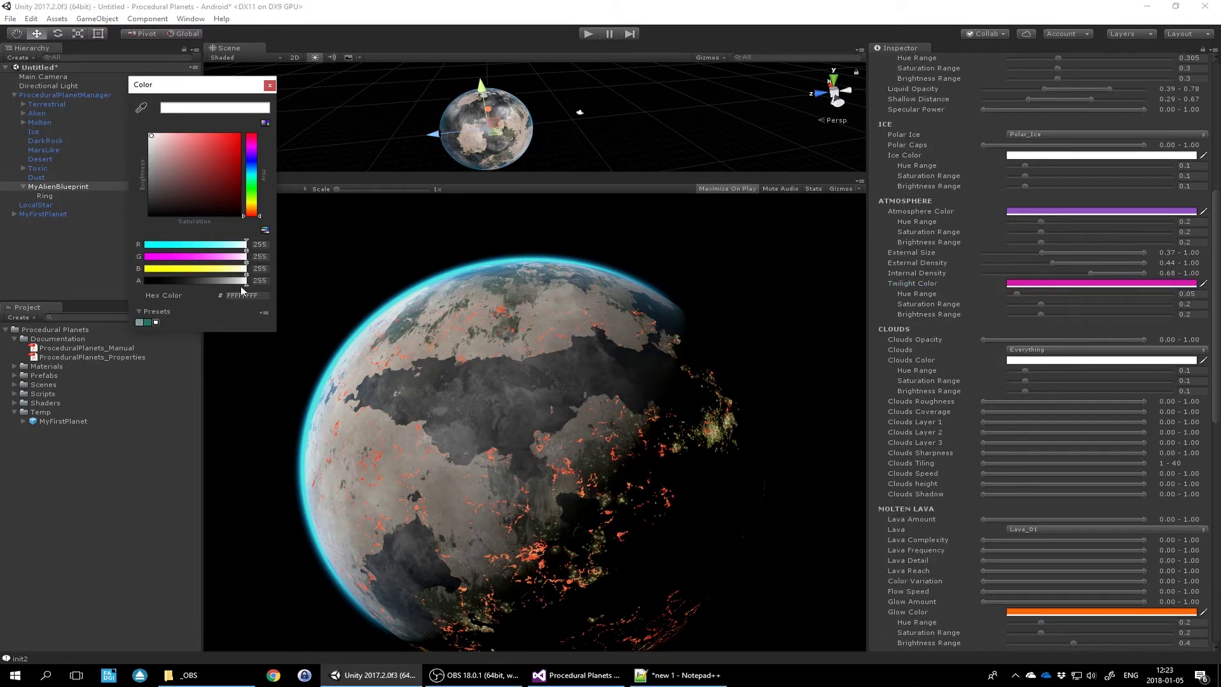
{"action": "mouse_move", "coordinate": [257, 179]}
{"action": "left_mouse_down"}
{"action": "mouse_move", "coordinate": [259, 212]}
{"action": "mouse_move", "coordinate": [259, 160]}
{"action": "left_mouse_up"}
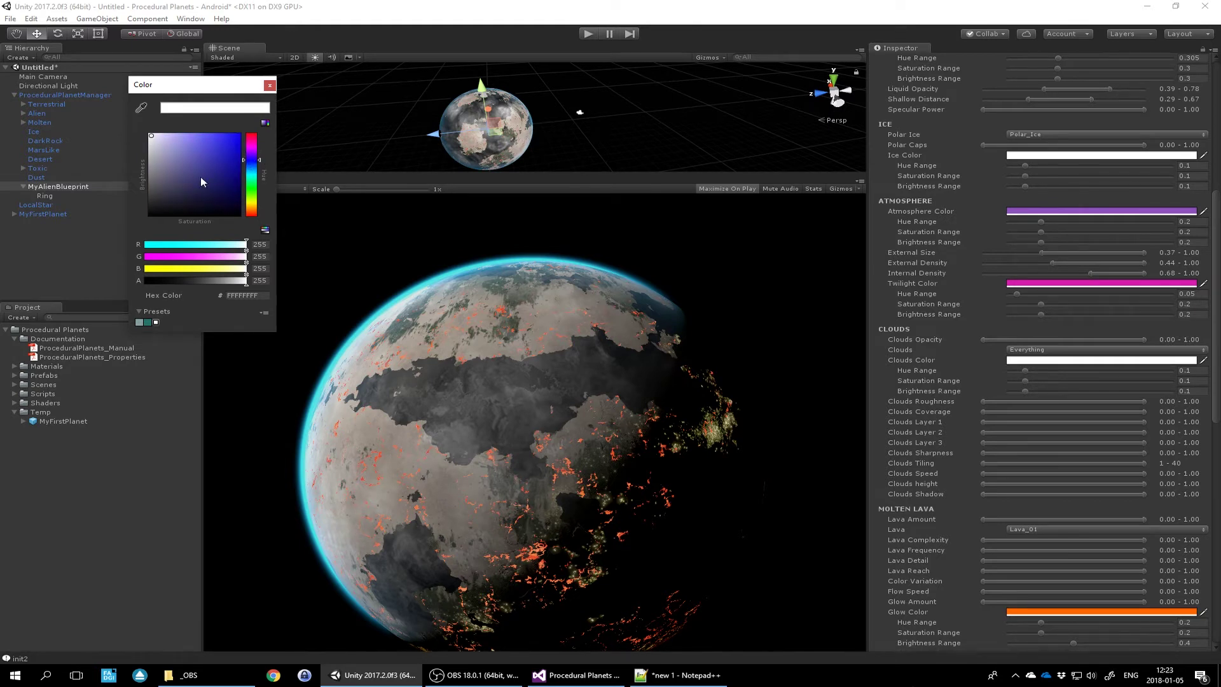
{"action": "left_click", "coordinate": [206, 175]}
{"action": "left_click", "coordinate": [270, 85]}
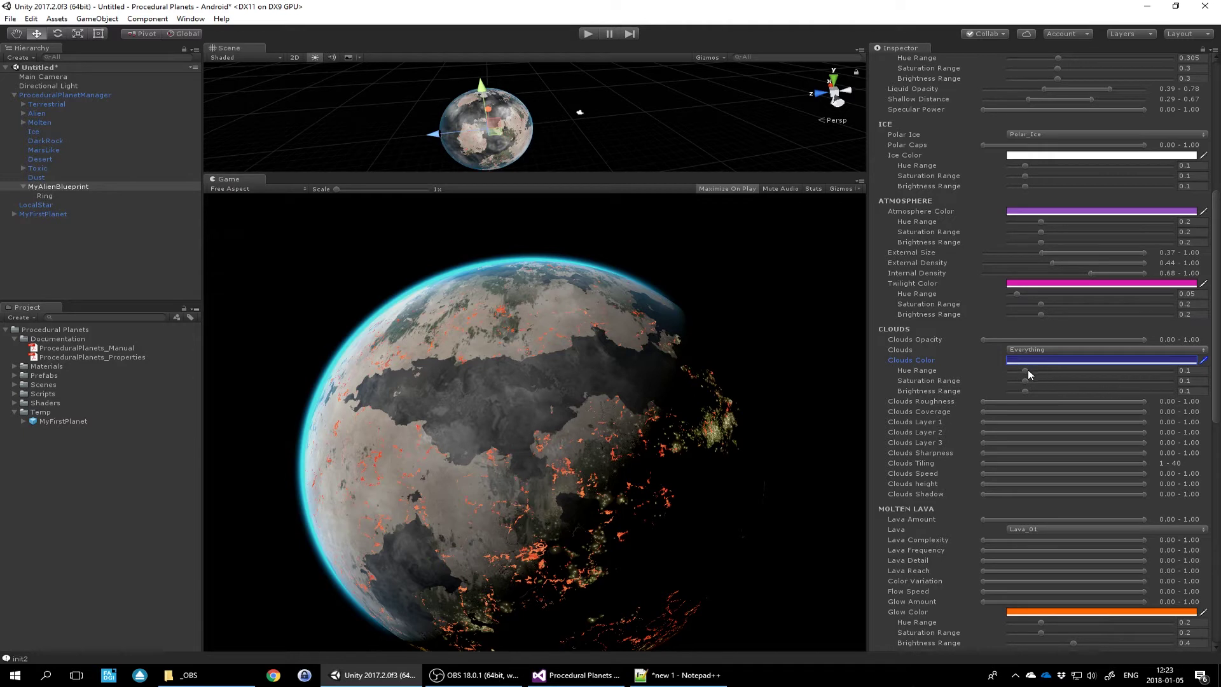
- Set the blueprint's Clouds Tiling range to 2–6
{"action": "scroll", "coordinate": [1049, 388], "scroll_direction": "down", "scroll_amount": 5}
{"action": "scroll", "coordinate": [1033, 437], "scroll_direction": "down", "scroll_amount": 4}
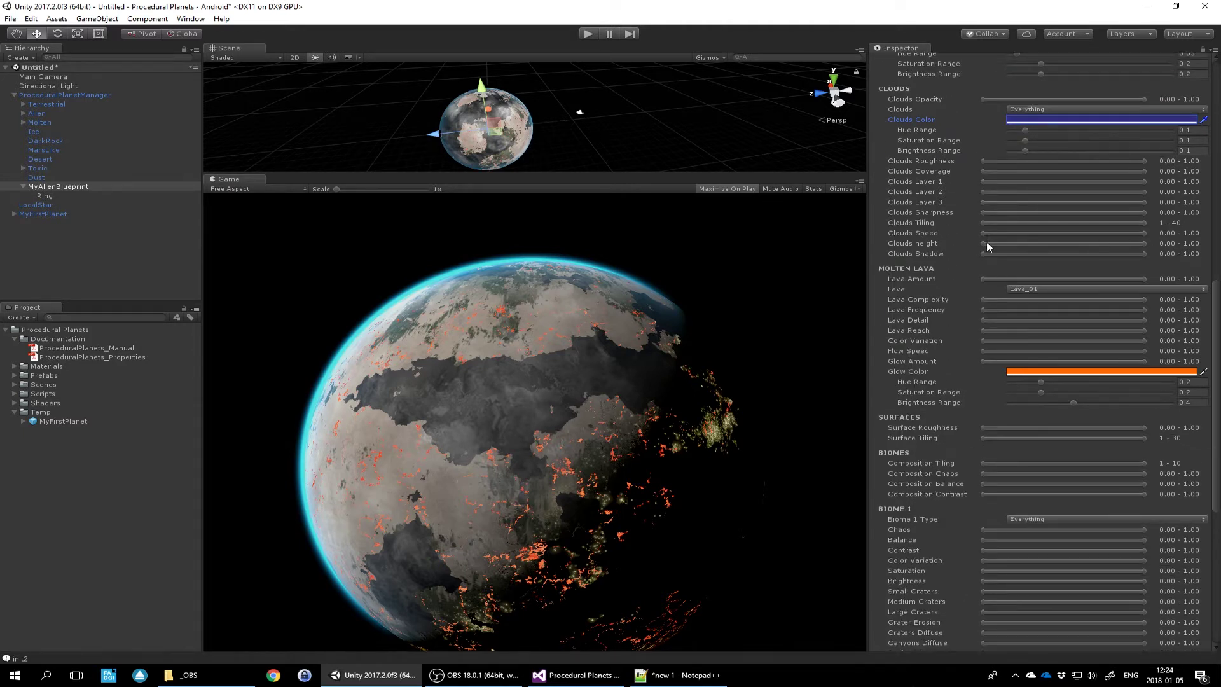
{"action": "scroll", "coordinate": [1012, 282], "scroll_direction": "up", "scroll_amount": 2}
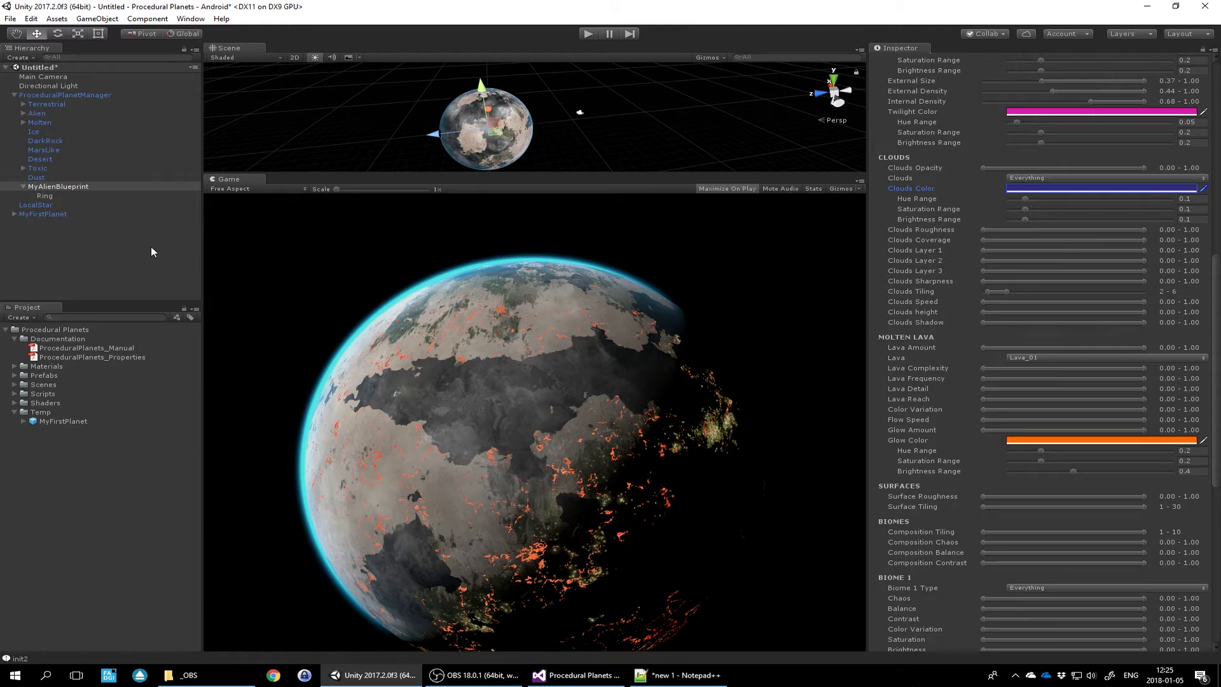
- Select MyFirstPlanet and vary its Clouds Coverage, bringing it down to 0
{"action": "left_click", "coordinate": [52, 215]}
{"action": "scroll", "coordinate": [1039, 354], "scroll_direction": "down", "scroll_amount": 3}
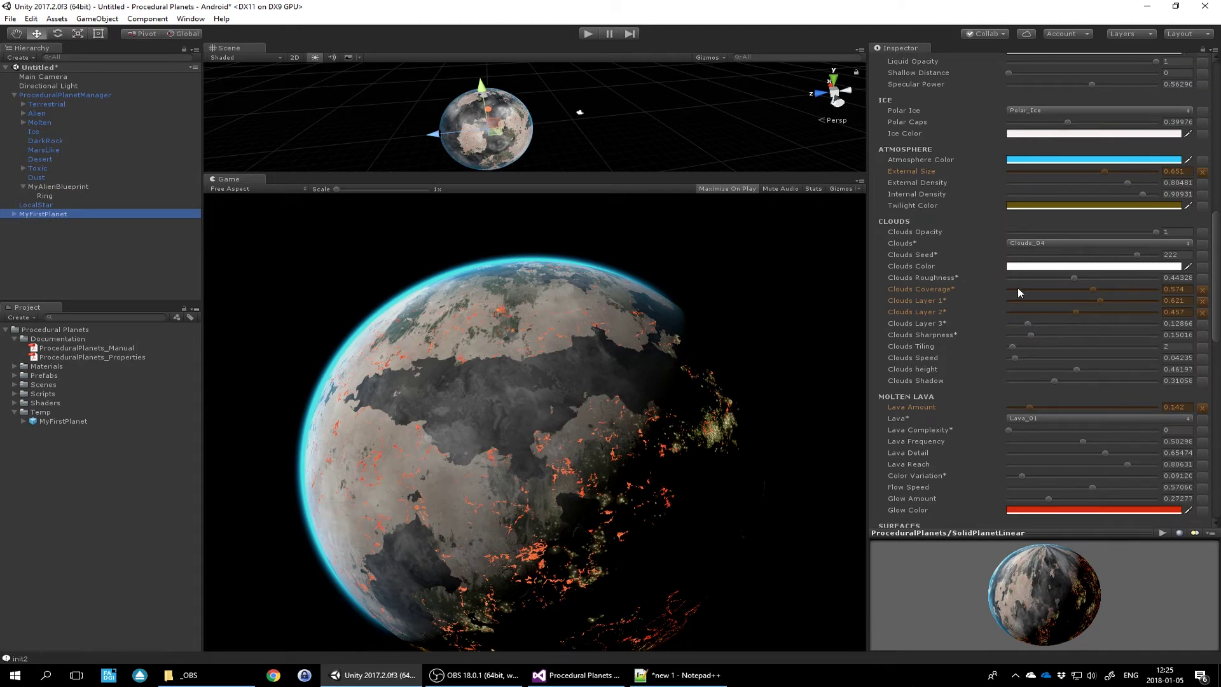
{"action": "left_click_drag", "start_coordinate": [1098, 289], "coordinate": [1180, 289]}
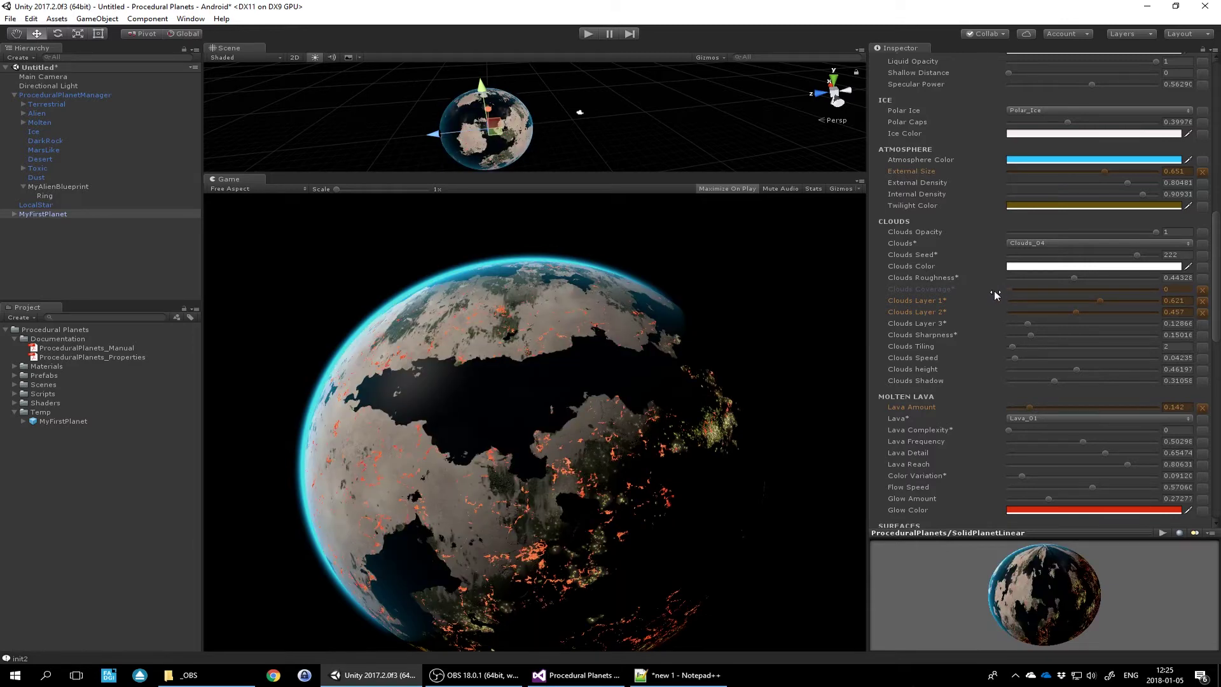
- Raise MyFirstPlanet's Clouds Coverage to about 0.67, and limit MyAlienBlueprint's Clouds Coverage range to 0.30–0.67
{"action": "left_click_drag", "start_coordinate": [1020, 289], "coordinate": [1061, 282]}
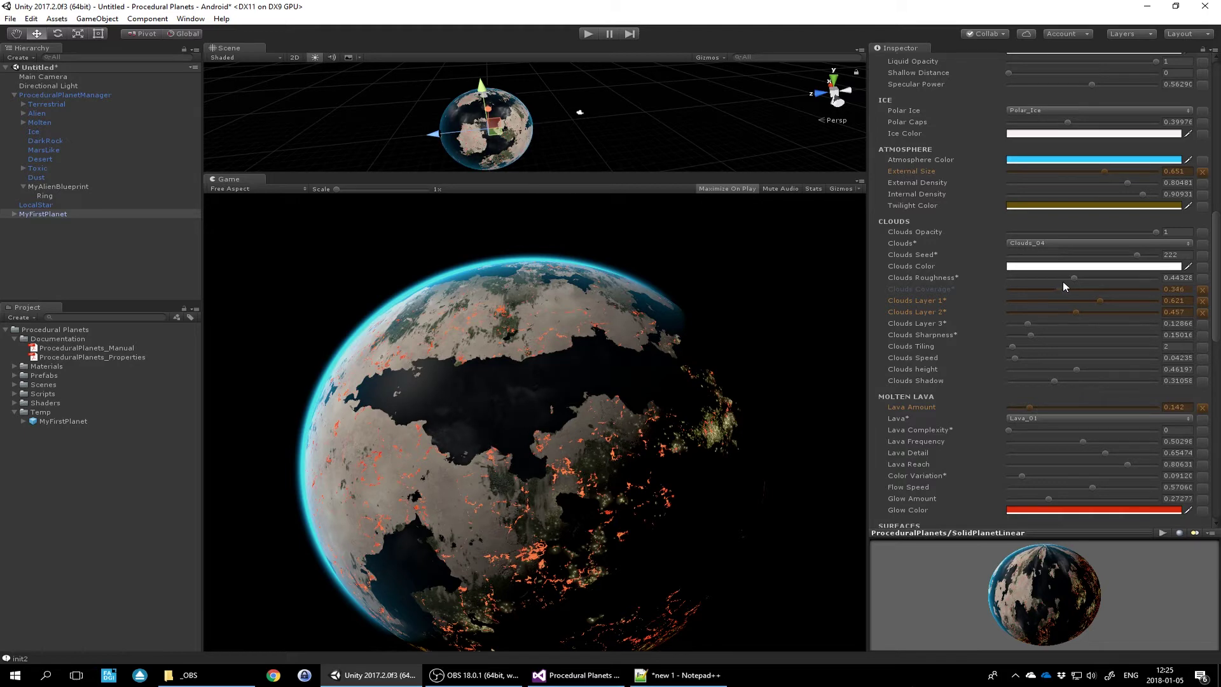
{"action": "left_click_drag", "start_coordinate": [1123, 285], "coordinate": [1111, 288]}
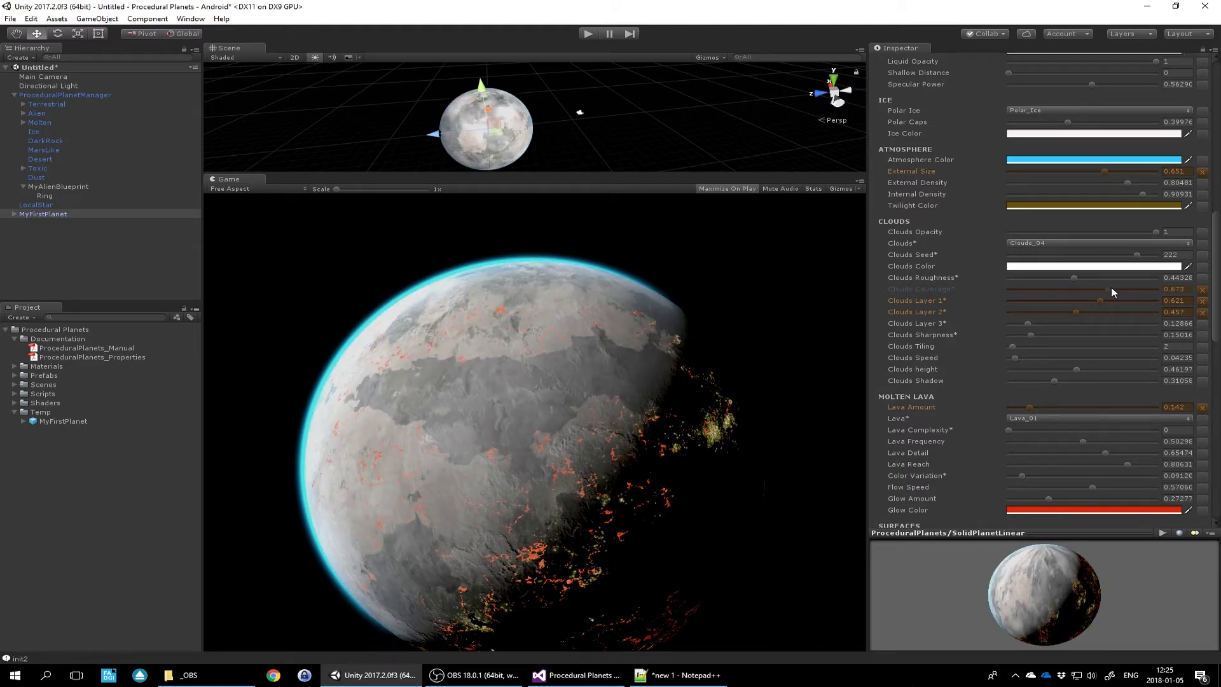
{"action": "left_click", "coordinate": [64, 187]}
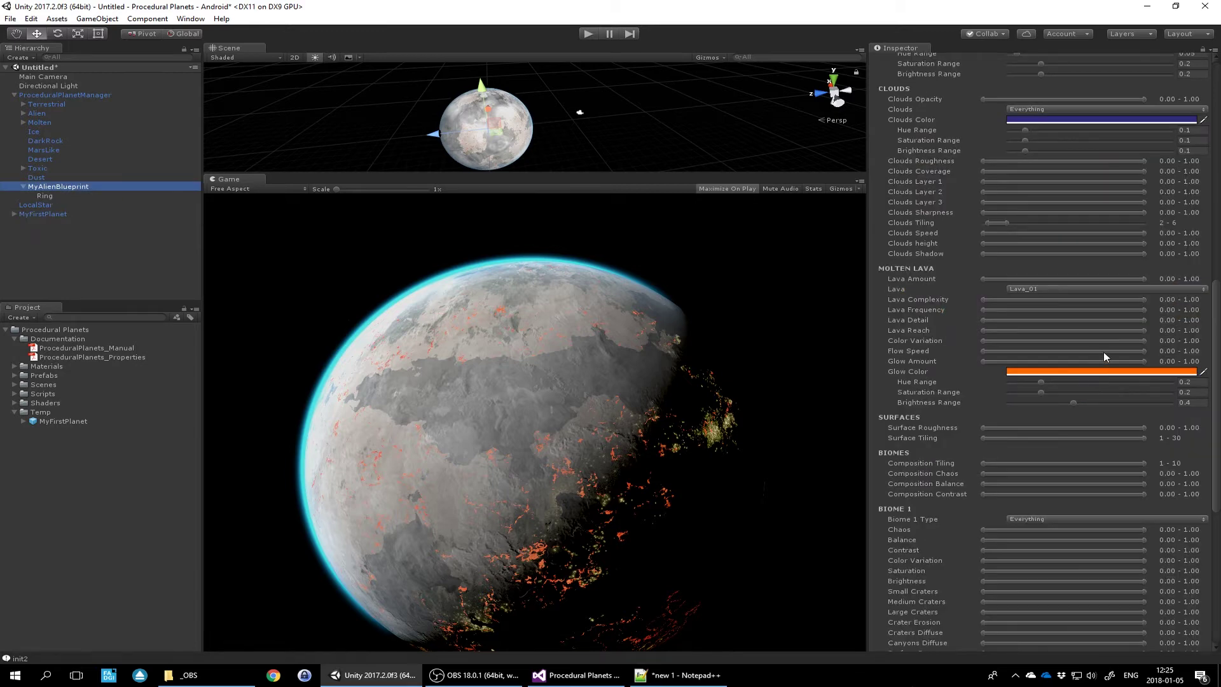
{"action": "left_click_drag", "start_coordinate": [982, 172], "coordinate": [988, 170]}
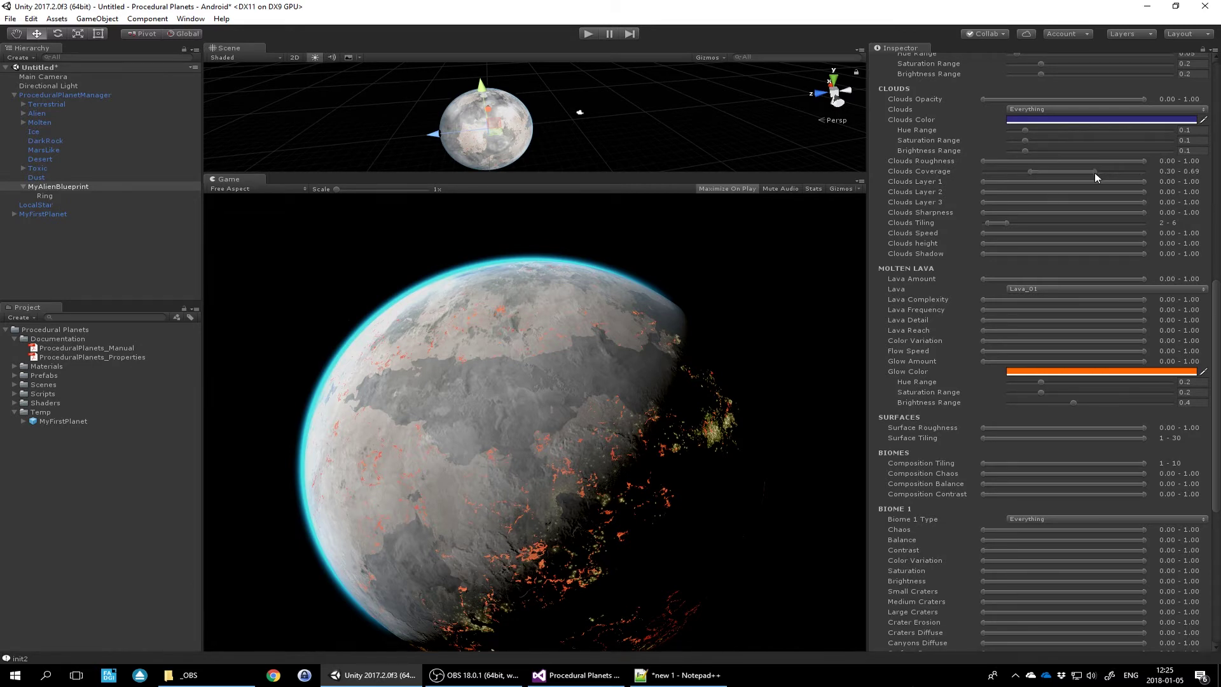
{"action": "left_click_drag", "start_coordinate": [1094, 173], "coordinate": [1092, 173]}
- Limit the blueprint's Lava Amount to 0.03–0.13, Lava Complexity to 0.11–0.49 and Lava Frequency to 0.10–0.50
{"action": "scroll", "coordinate": [987, 353], "scroll_direction": "down", "scroll_amount": 3}
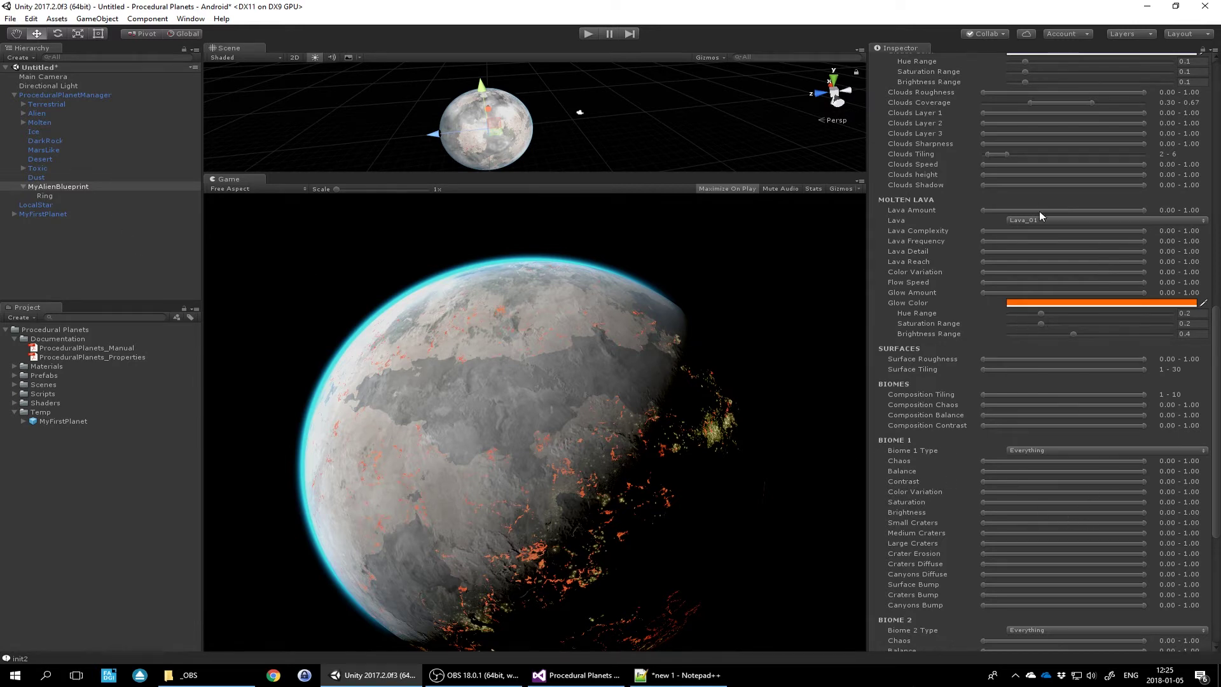
{"action": "scroll", "coordinate": [1041, 210], "scroll_direction": "up", "scroll_amount": 3}
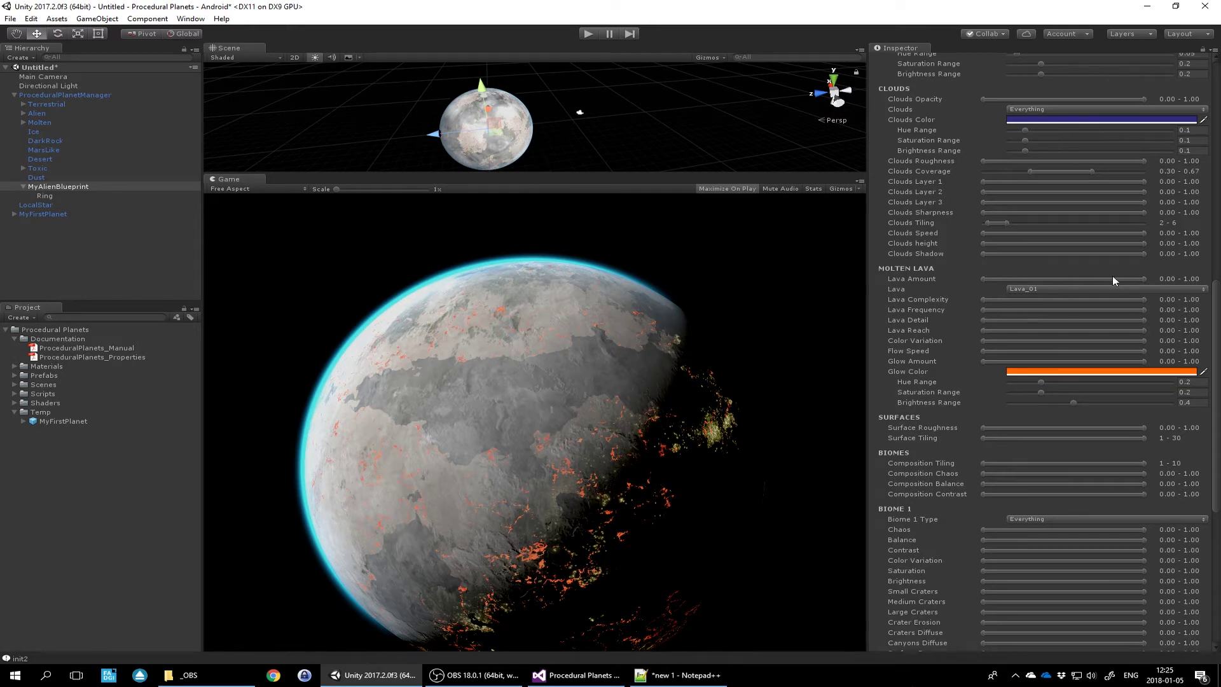
{"action": "left_click_drag", "start_coordinate": [1143, 280], "coordinate": [1070, 279]}
{"action": "left_click_drag", "start_coordinate": [982, 280], "coordinate": [988, 280]}
{"action": "scroll", "coordinate": [1070, 322], "scroll_direction": "down", "scroll_amount": 4}
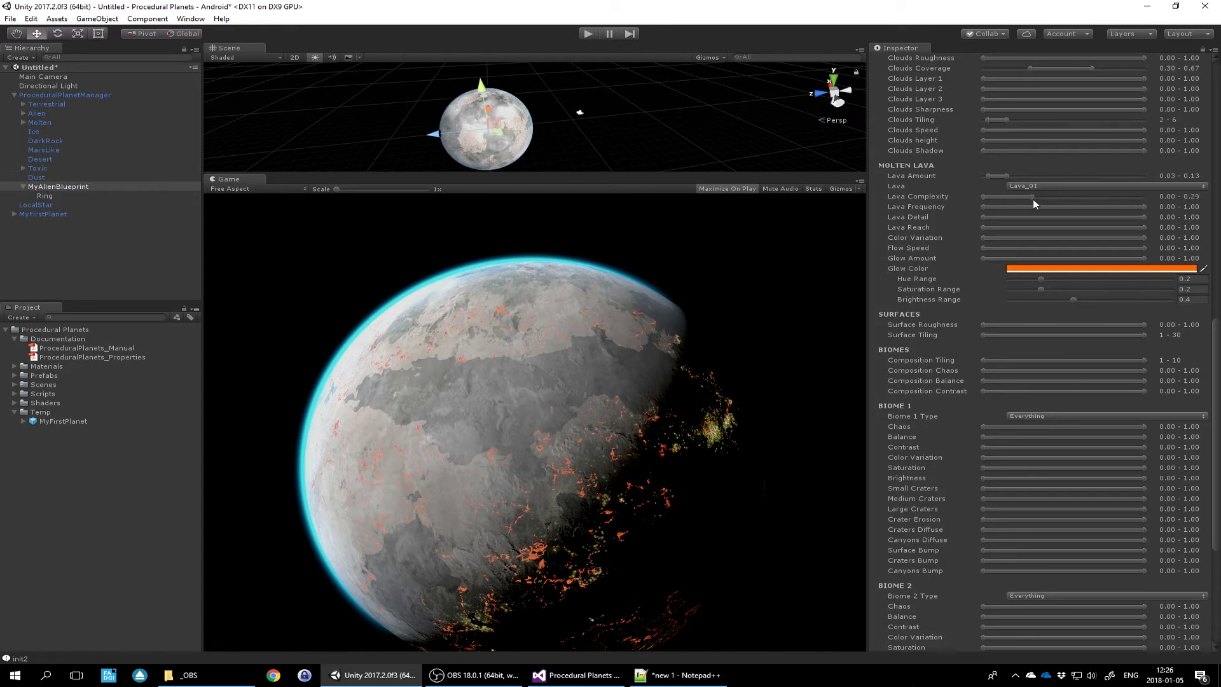
{"action": "mouse_move", "coordinate": [1041, 206]}
{"action": "left_mouse_down"}
{"action": "mouse_move", "coordinate": [1062, 207]}
{"action": "mouse_move", "coordinate": [1052, 194]}
{"action": "left_mouse_up"}
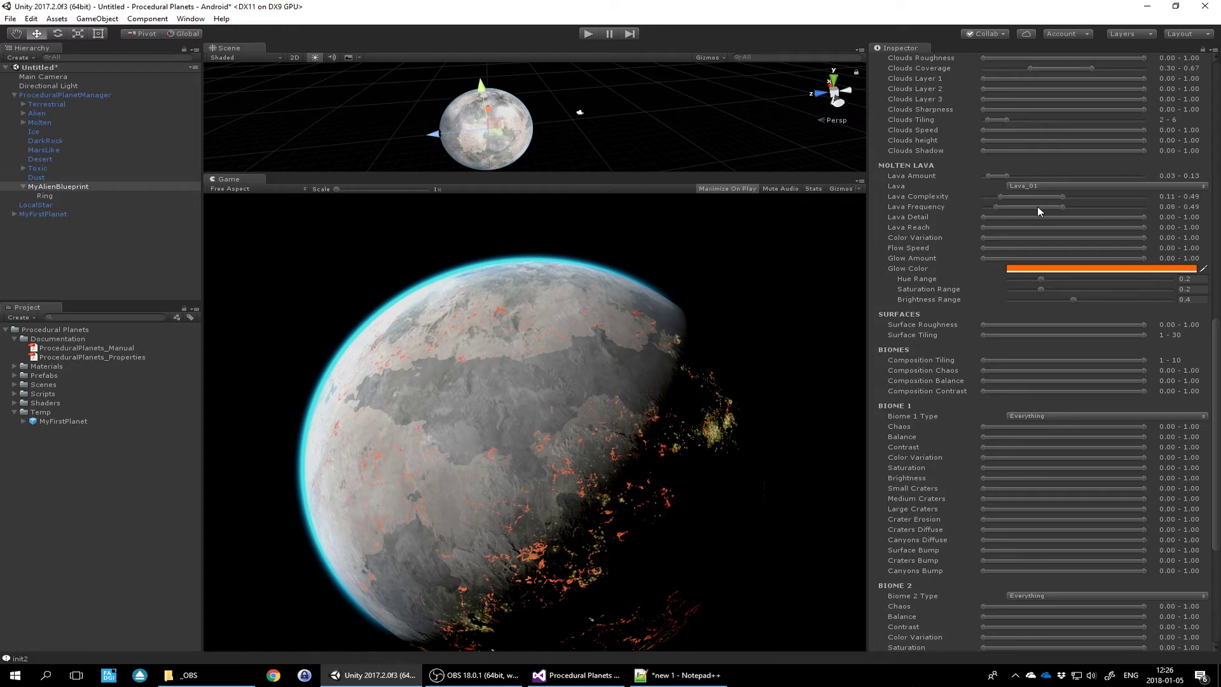
- Exclude Biome_Dust, Biome_Iron_Oxide and Biome_Ice from the blueprint's allowed Biome 1 types
{"action": "scroll", "coordinate": [1061, 379], "scroll_direction": "down", "scroll_amount": 3}
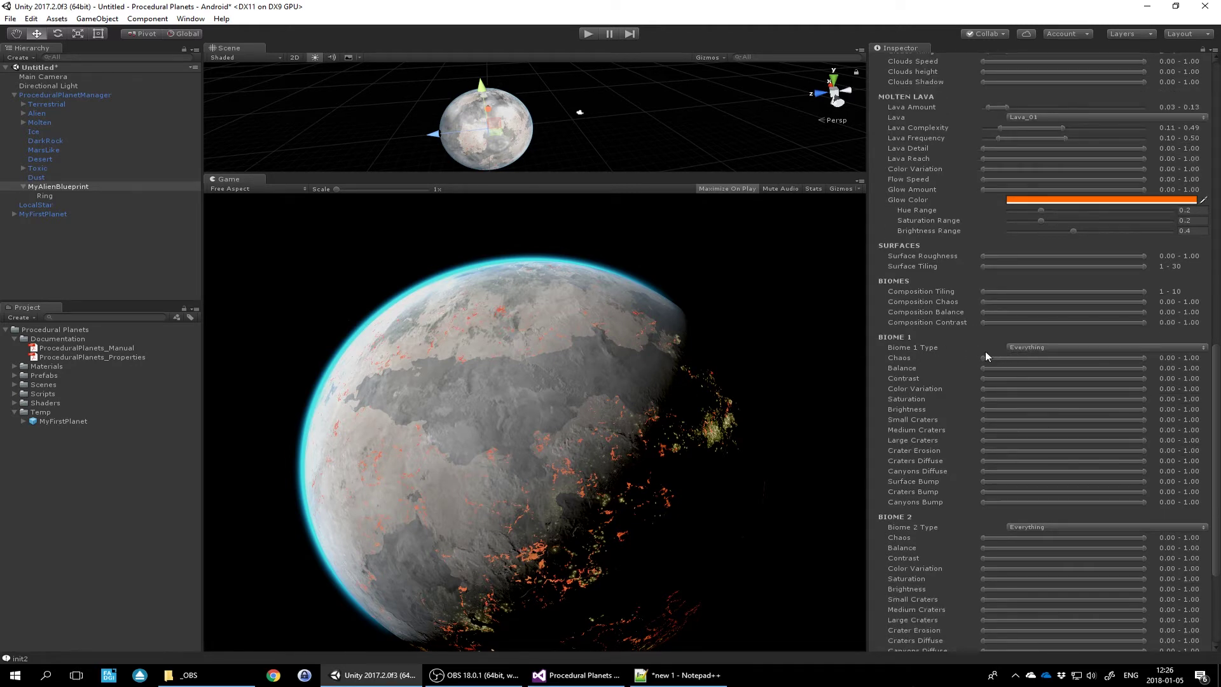
{"action": "left_click", "coordinate": [1046, 348]}
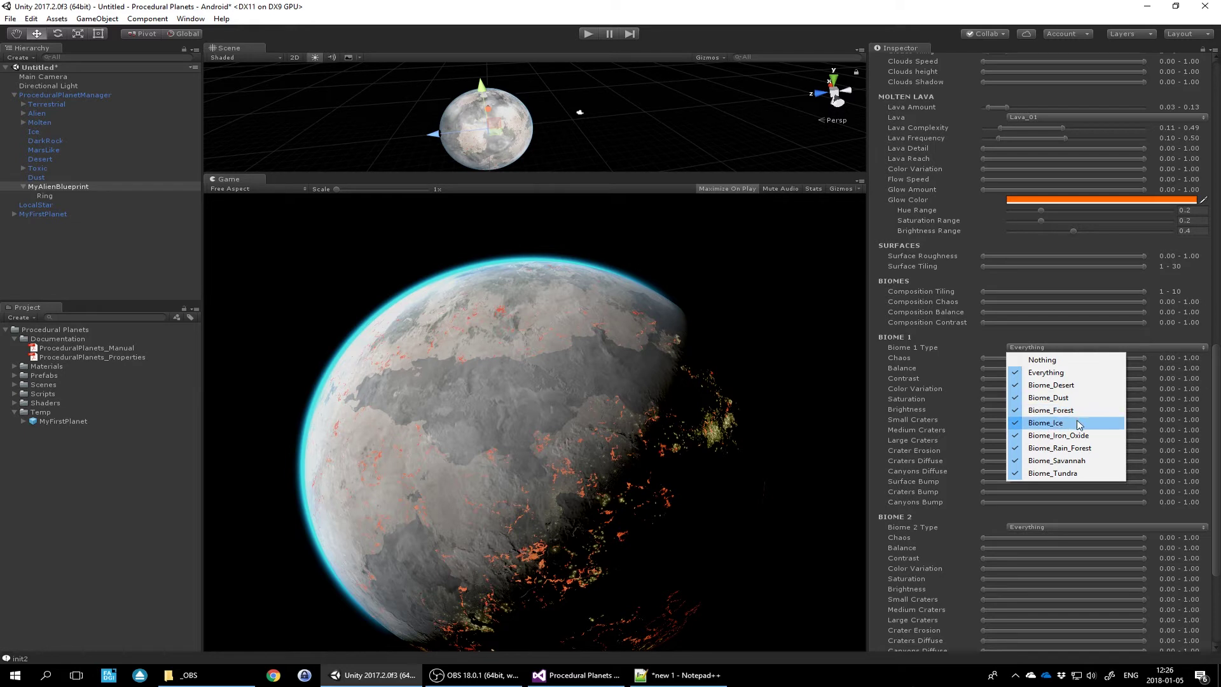
{"action": "left_click", "coordinate": [1016, 398]}
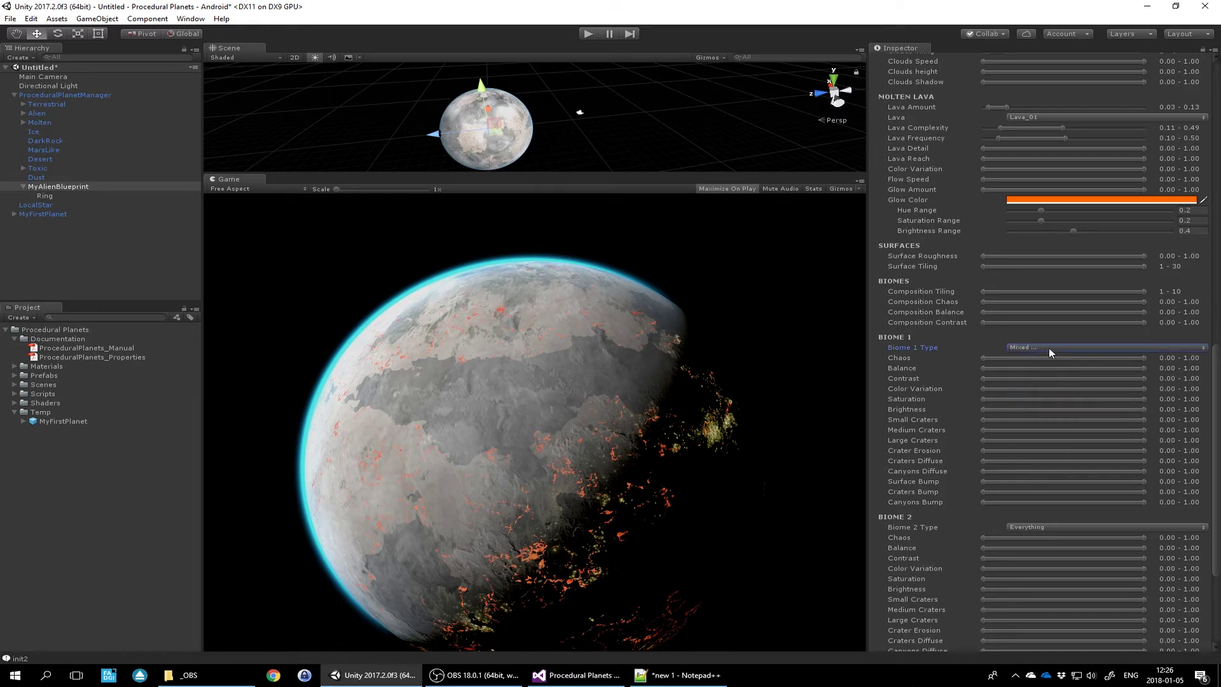
{"action": "left_click", "coordinate": [1051, 347]}
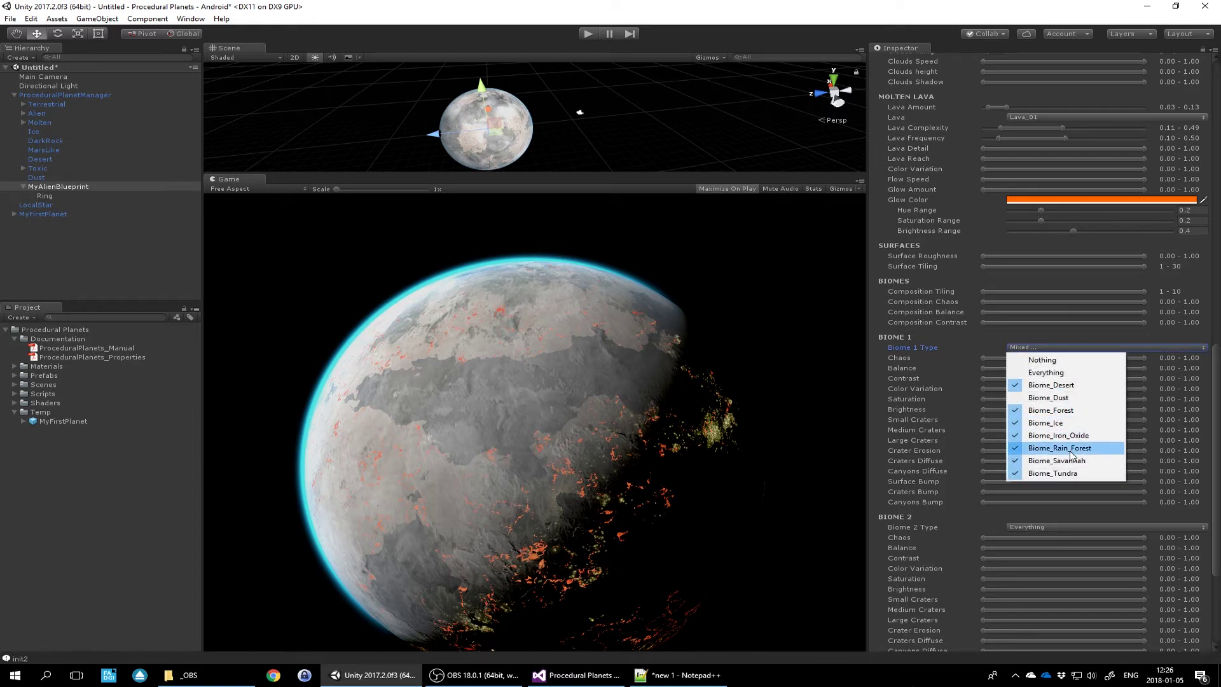
{"action": "left_click", "coordinate": [1056, 435]}
{"action": "left_click", "coordinate": [1050, 347]}
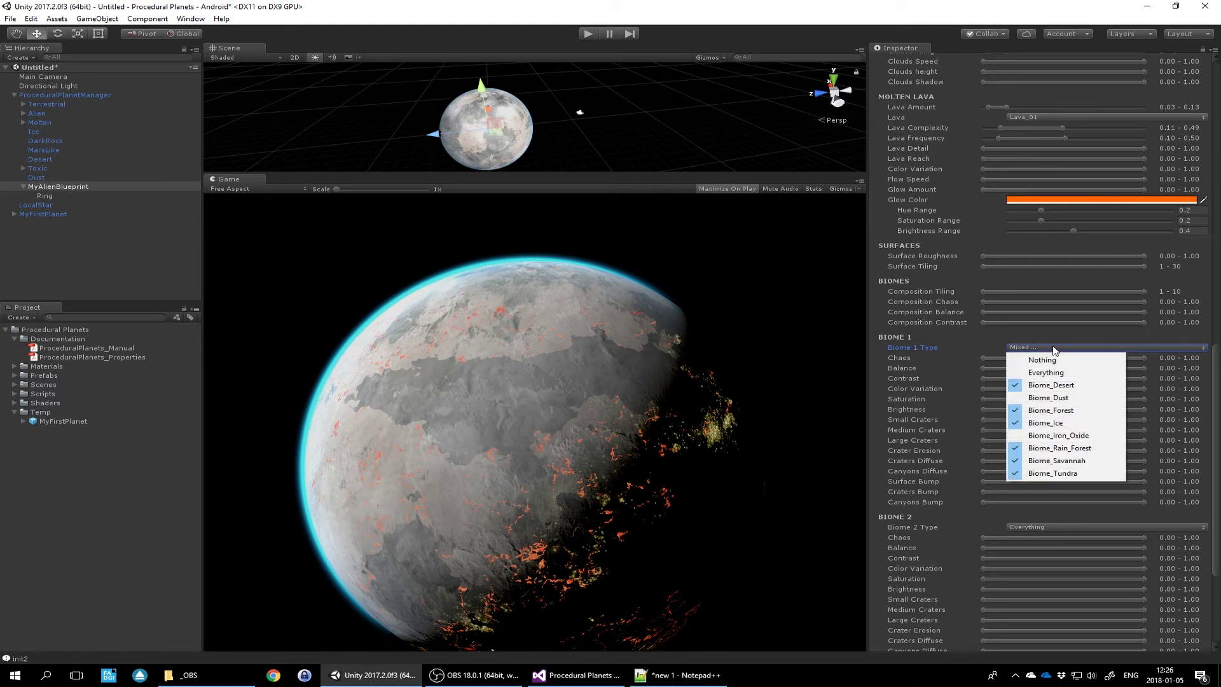
{"action": "left_click", "coordinate": [1060, 423]}
{"action": "left_click", "coordinate": [1040, 350]}
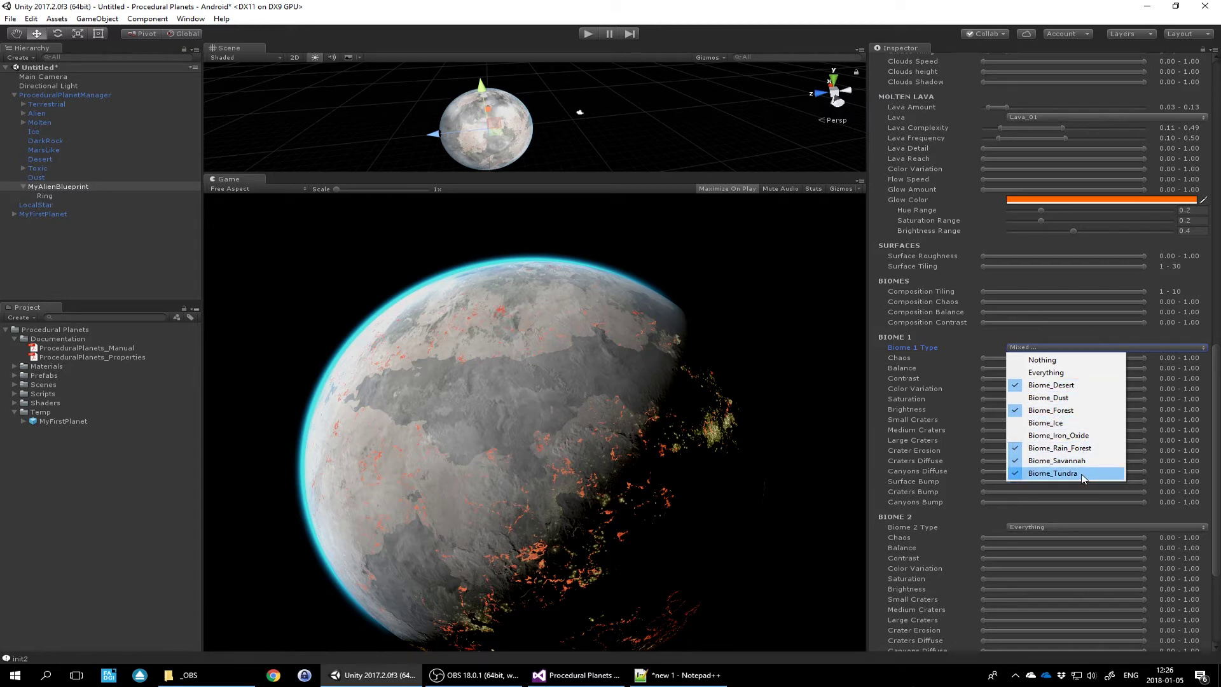
{"action": "left_click", "coordinate": [1059, 348]}
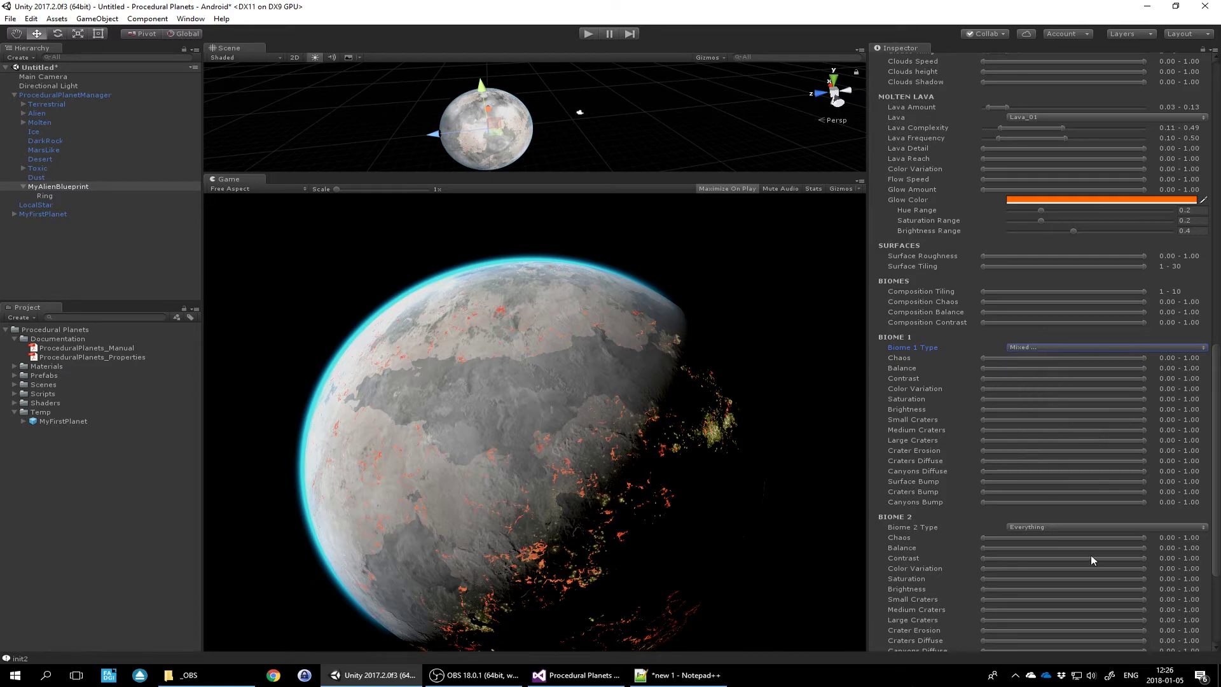
- Exclude Biome_Dust, Biome_Iron_Oxide and Biome_Ice from the blueprint's allowed Biome 2 types
{"action": "scroll", "coordinate": [1026, 487], "scroll_direction": "down", "scroll_amount": 3}
{"action": "left_click", "coordinate": [1040, 423]}
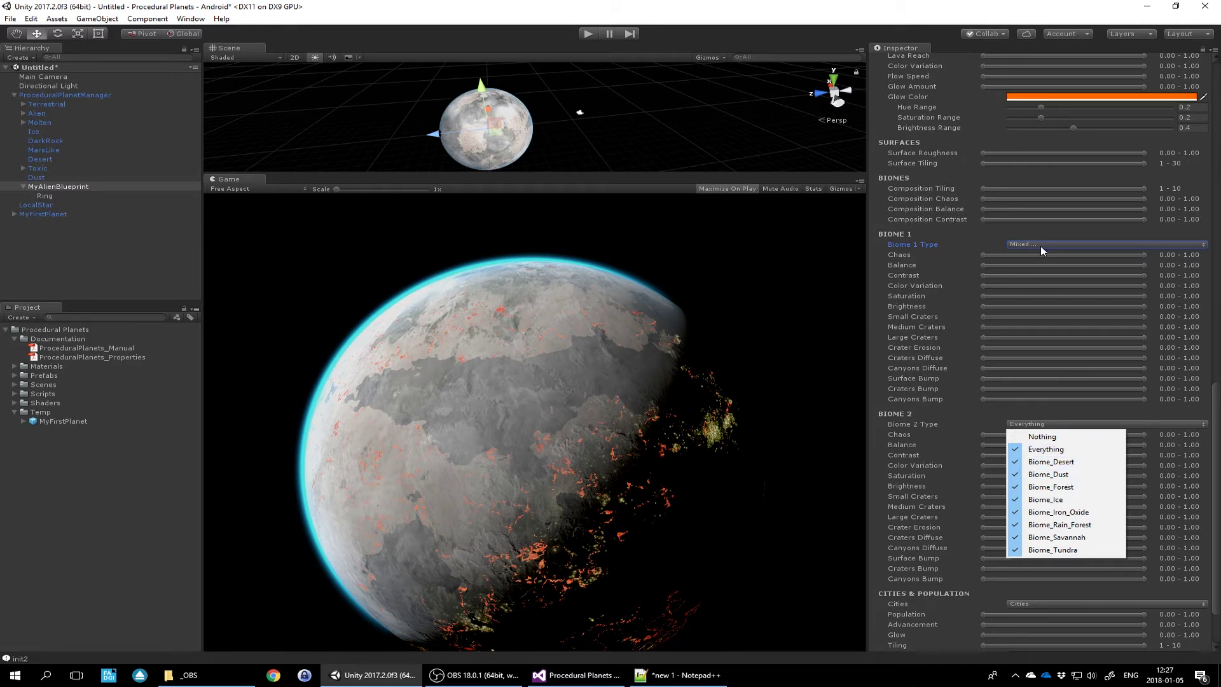
{"action": "left_click", "coordinate": [1059, 477]}
{"action": "left_click", "coordinate": [1044, 423]}
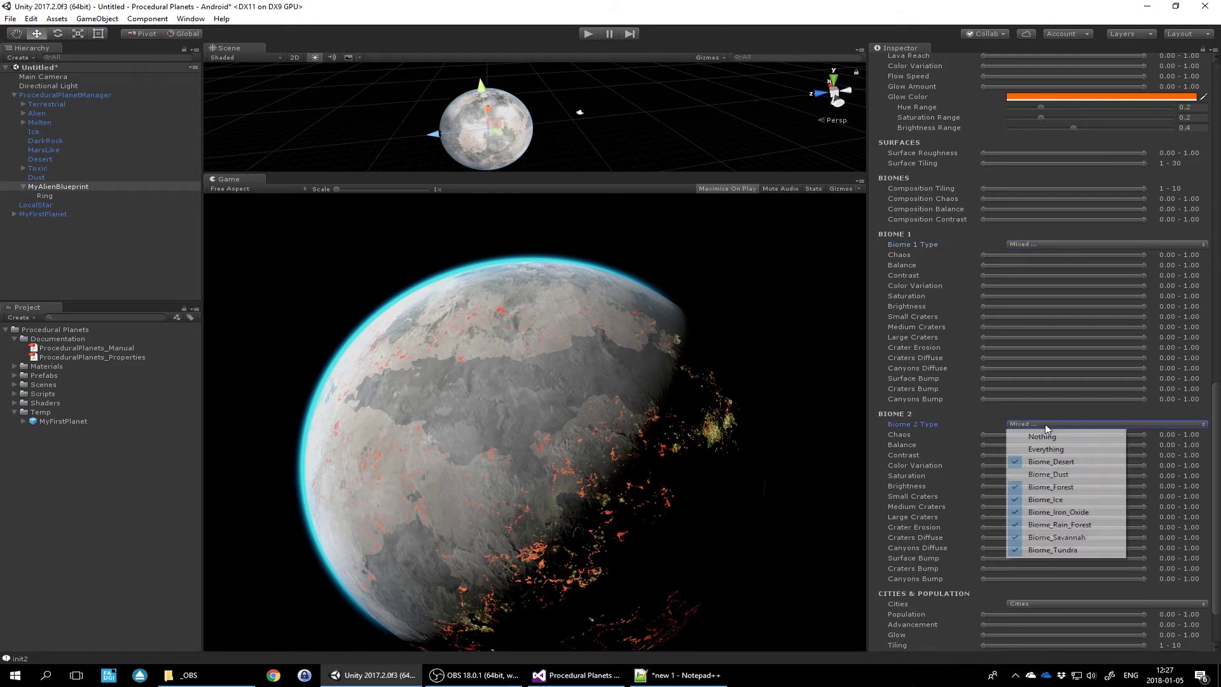
{"action": "left_click", "coordinate": [1087, 515]}
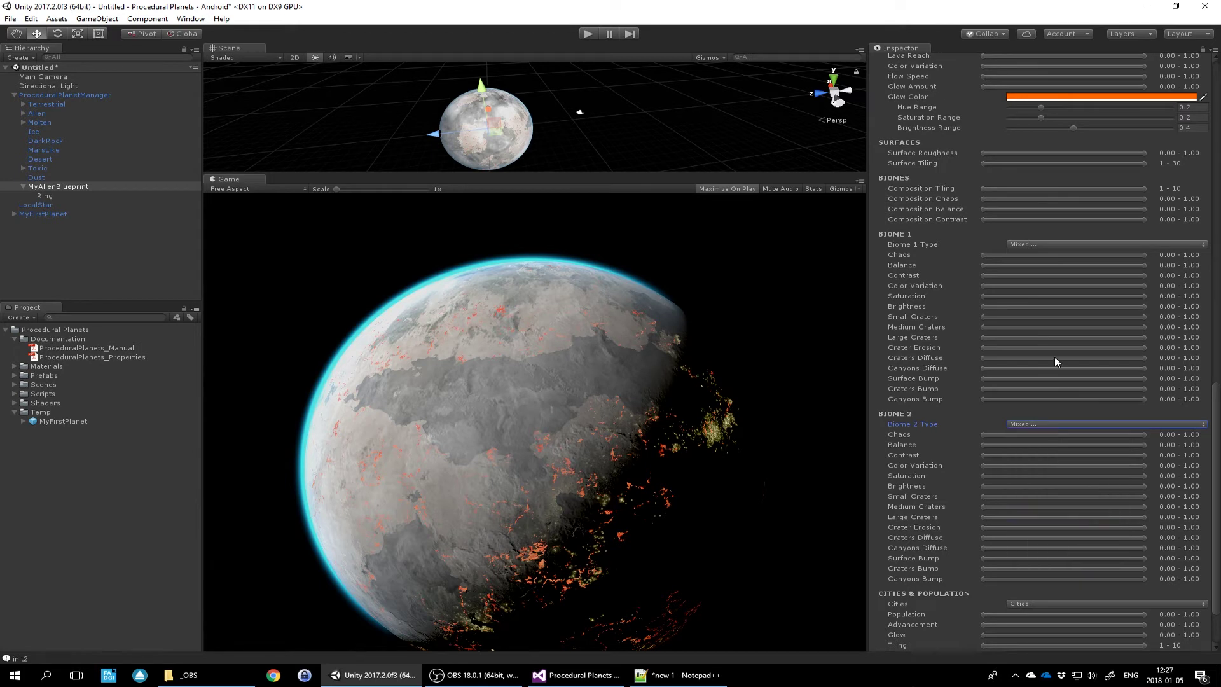
{"action": "left_click", "coordinate": [1064, 423]}
{"action": "left_click", "coordinate": [1071, 500]}
- Set the Small, Medium and Large Craters minimums to 0.80, 0.78 and 0.82 for Biome 1, and 0.70, 0.74 and 0.80 for Biome 2
{"action": "scroll", "coordinate": [1048, 321], "scroll_direction": "down", "scroll_amount": 2}
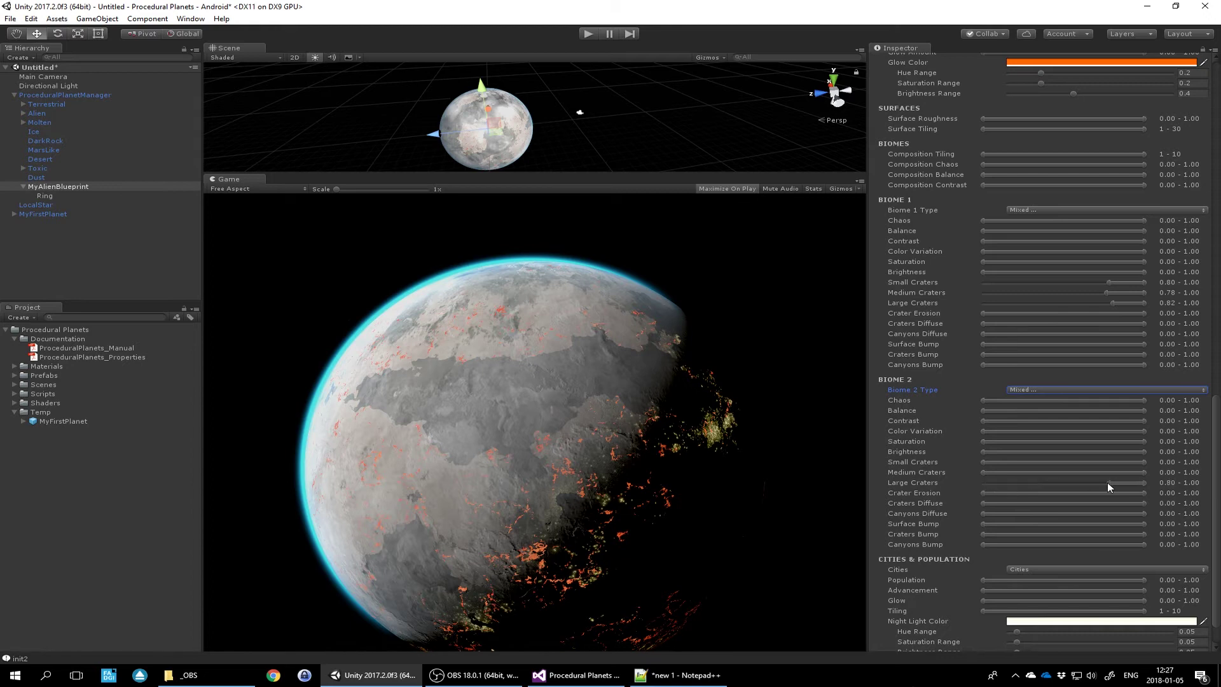
{"action": "left_click_drag", "start_coordinate": [984, 471], "coordinate": [1097, 472]}
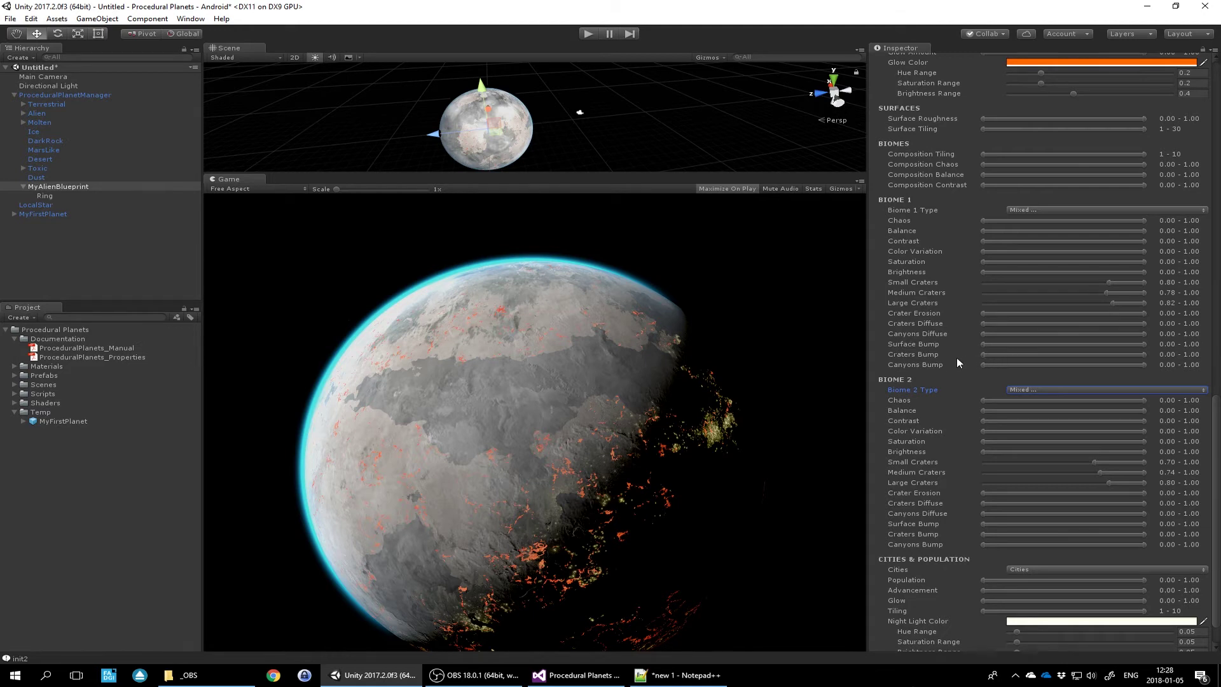
- Set the minimum Craters Bump and Craters Diffuse to 0.70 and 0.59 for Biome 1, and to 0.74 and 0.64 for Biome 2
{"action": "left_click_drag", "start_coordinate": [983, 355], "coordinate": [1100, 355]}
{"action": "left_click_drag", "start_coordinate": [983, 534], "coordinate": [1094, 538]}
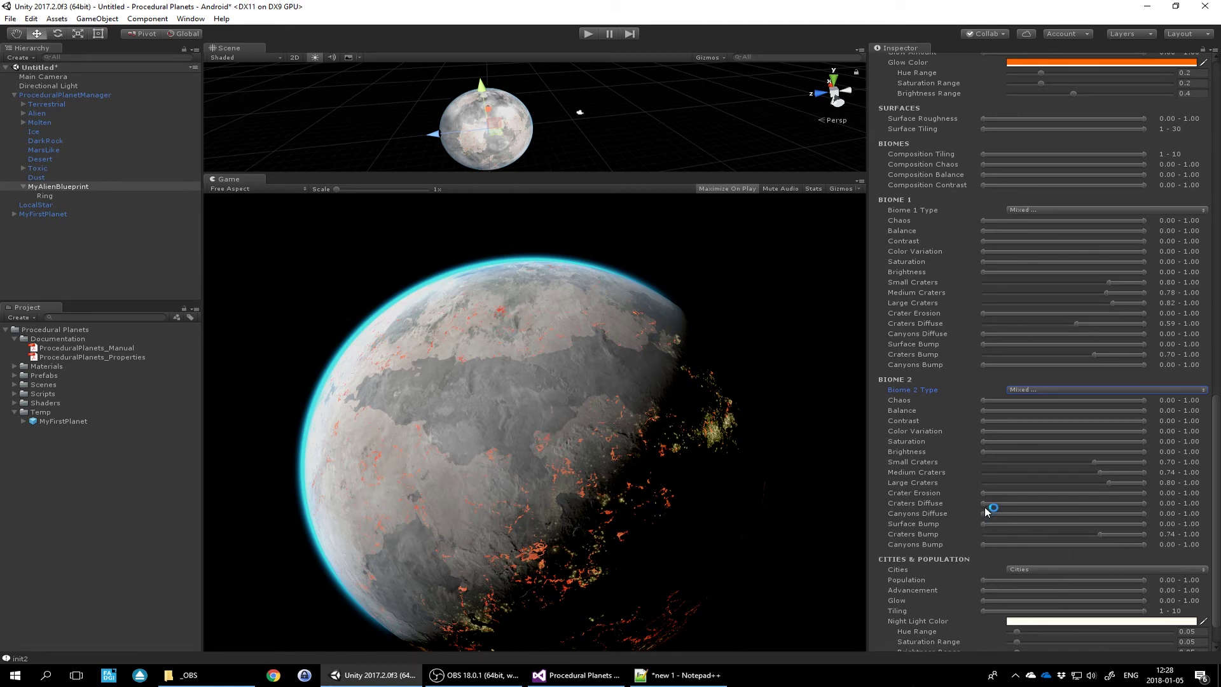
{"action": "left_click_drag", "start_coordinate": [1063, 509], "coordinate": [1088, 505]}
- Restrict the cities' Glow range to 0.00–0.00 and their Tiling range to 2–4
{"action": "scroll", "coordinate": [1112, 457], "scroll_direction": "down", "scroll_amount": 2}
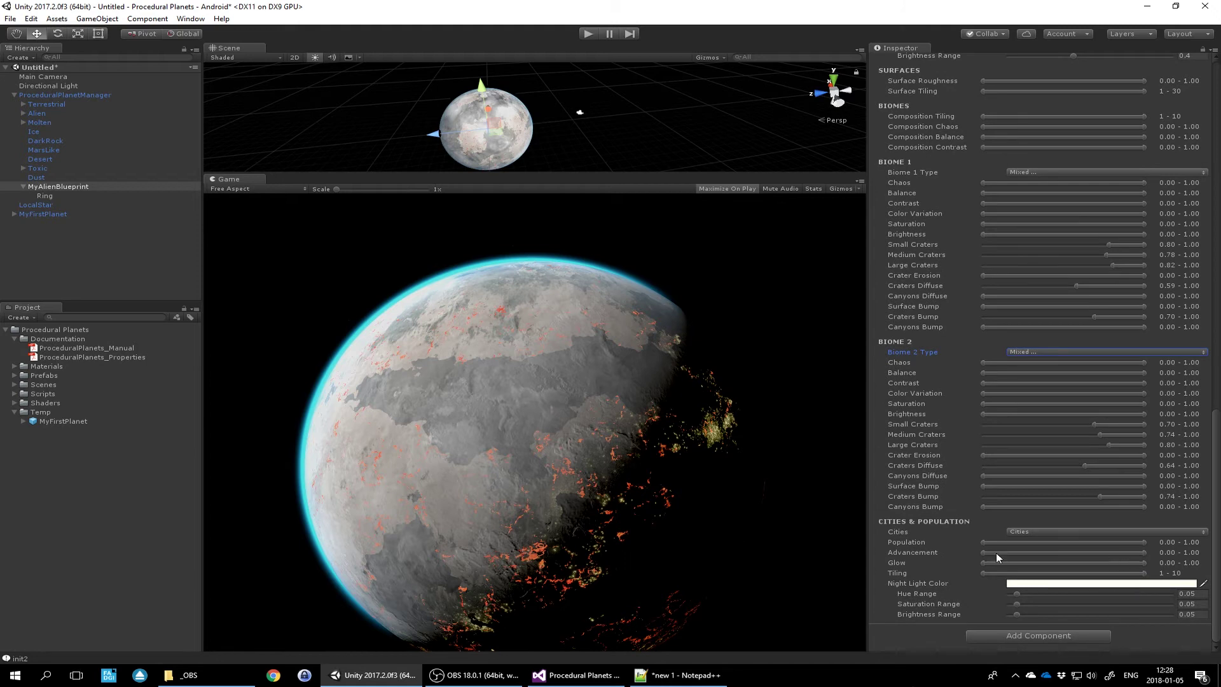
{"action": "left_click_drag", "start_coordinate": [1144, 562], "coordinate": [967, 567]}
{"action": "left_click_drag", "start_coordinate": [1147, 577], "coordinate": [1045, 575]}
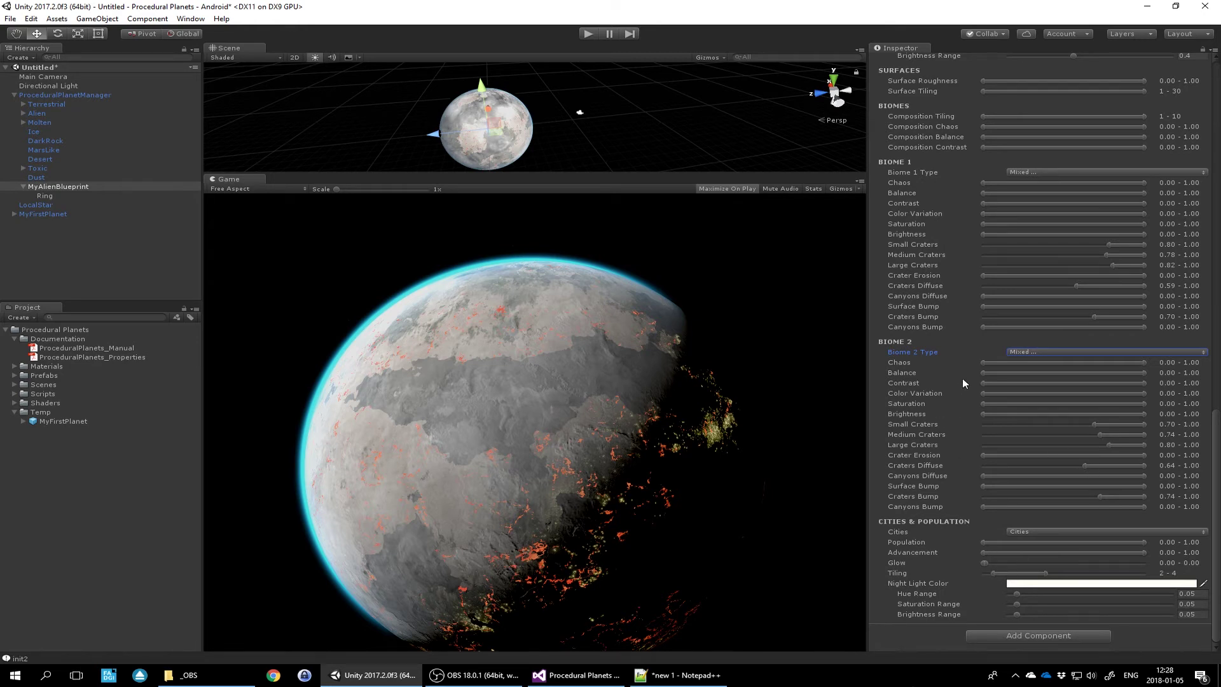
- Set the blueprint's Composition Tiling range to 2–5 and its Surface Tiling range to 5–20
{"action": "scroll", "coordinate": [964, 372], "scroll_direction": "up", "scroll_amount": 6}
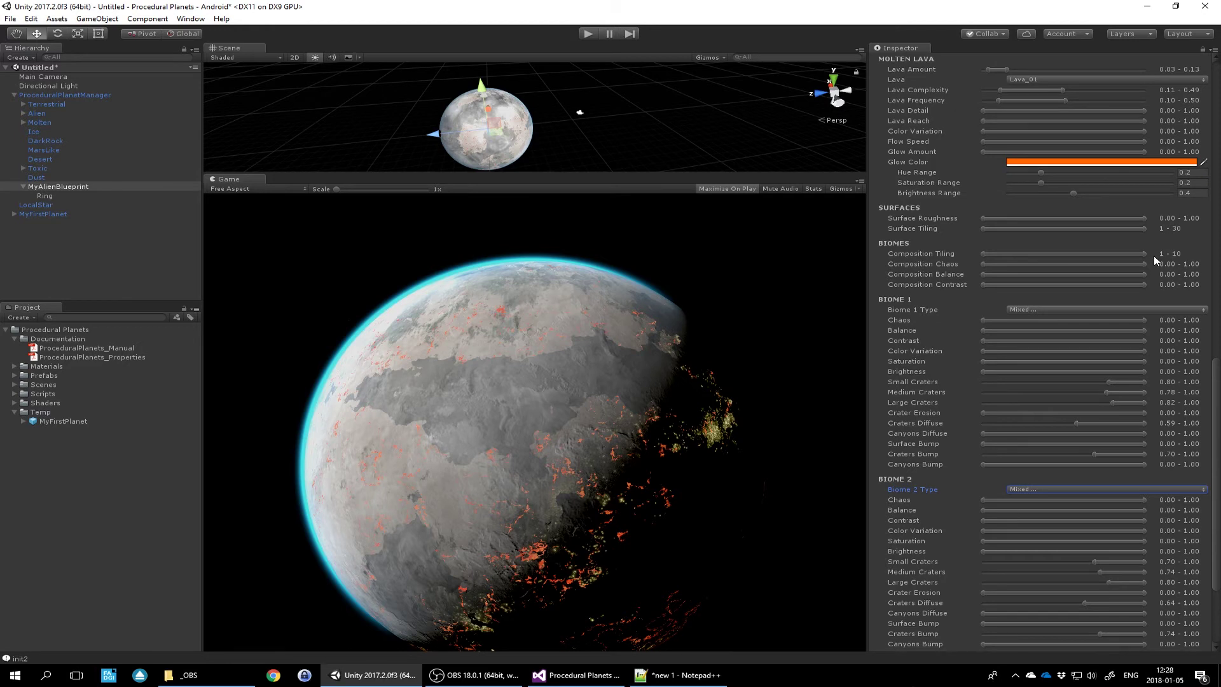
{"action": "left_click_drag", "start_coordinate": [1087, 260], "coordinate": [1066, 257]}
{"action": "left_click_drag", "start_coordinate": [1147, 228], "coordinate": [1087, 228]}
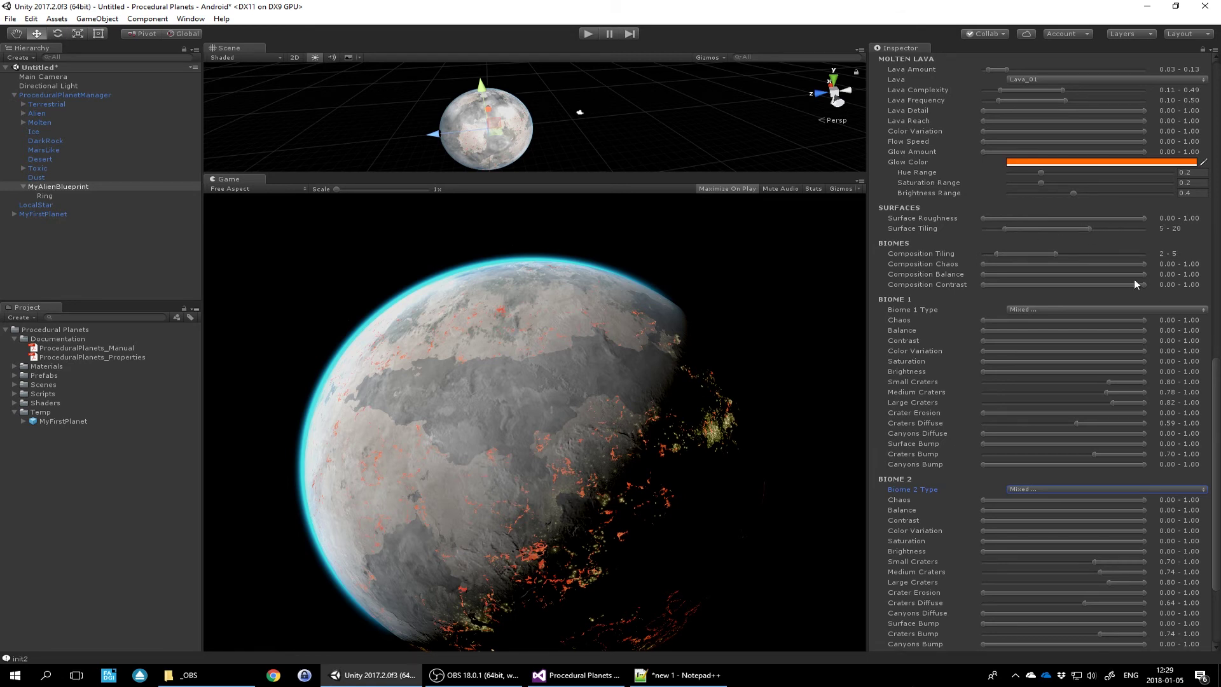
- Delete MyFirstPlanet from the scene
{"action": "scroll", "coordinate": [1133, 280], "scroll_direction": "up", "scroll_amount": 10}
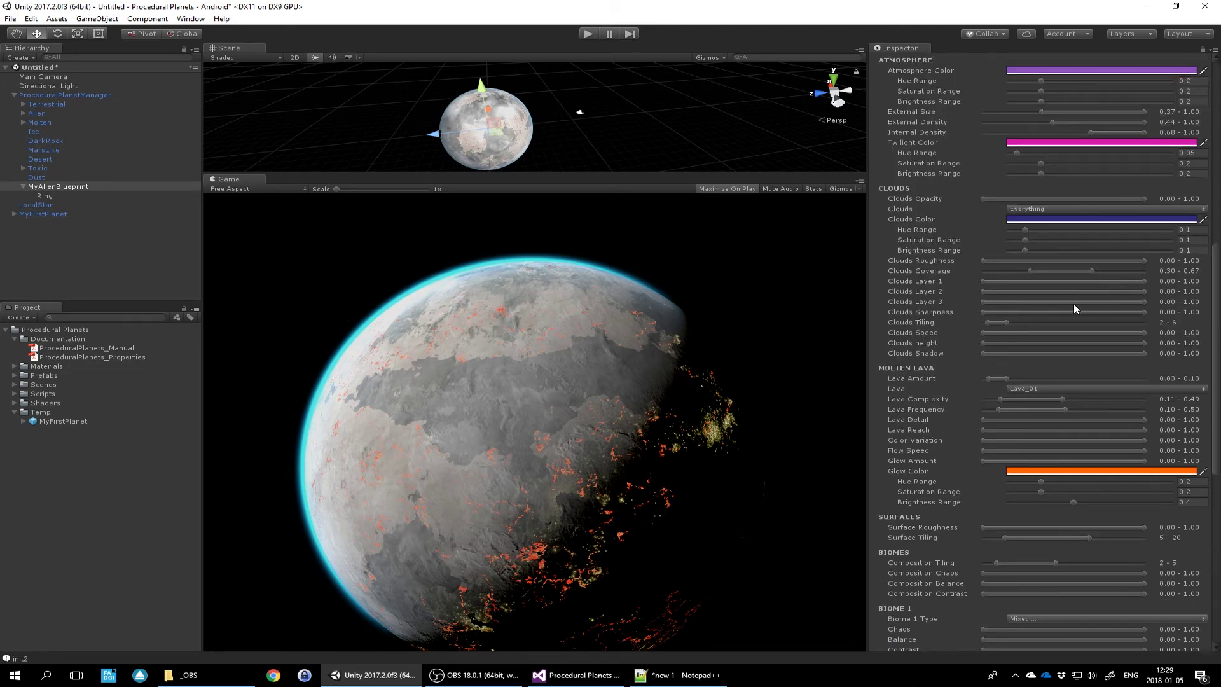
{"action": "scroll", "coordinate": [1068, 321], "scroll_direction": "down", "scroll_amount": 5}
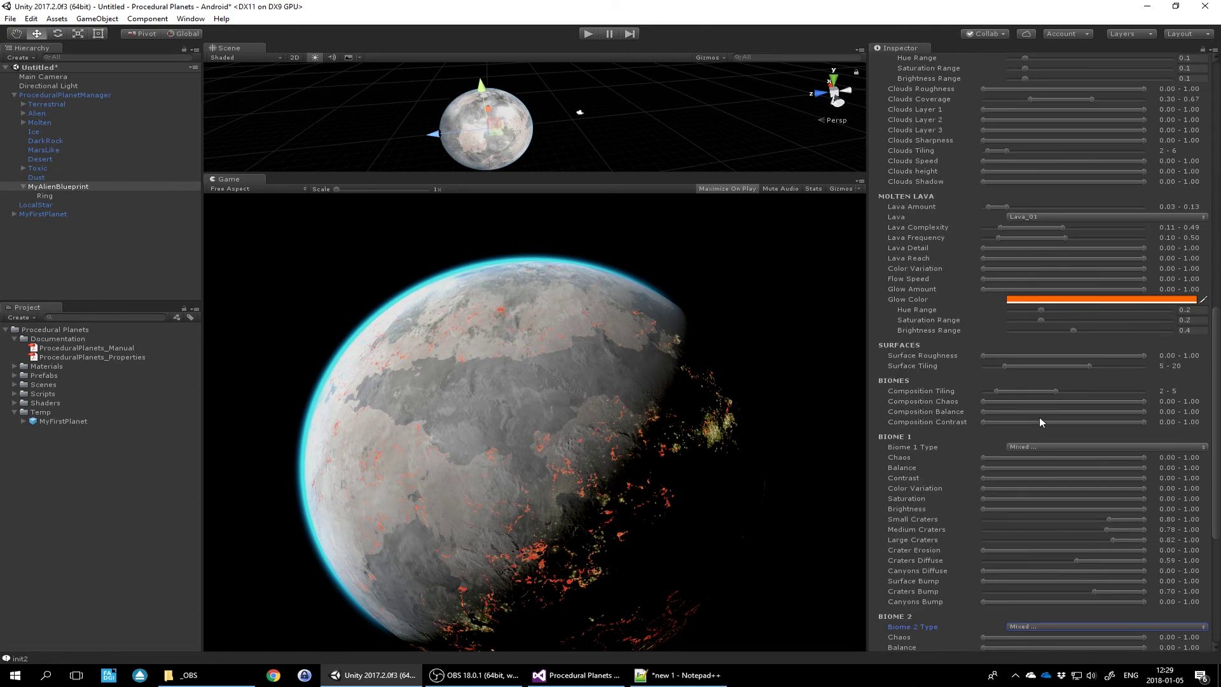
{"action": "scroll", "coordinate": [1029, 388], "scroll_direction": "down", "scroll_amount": 8}
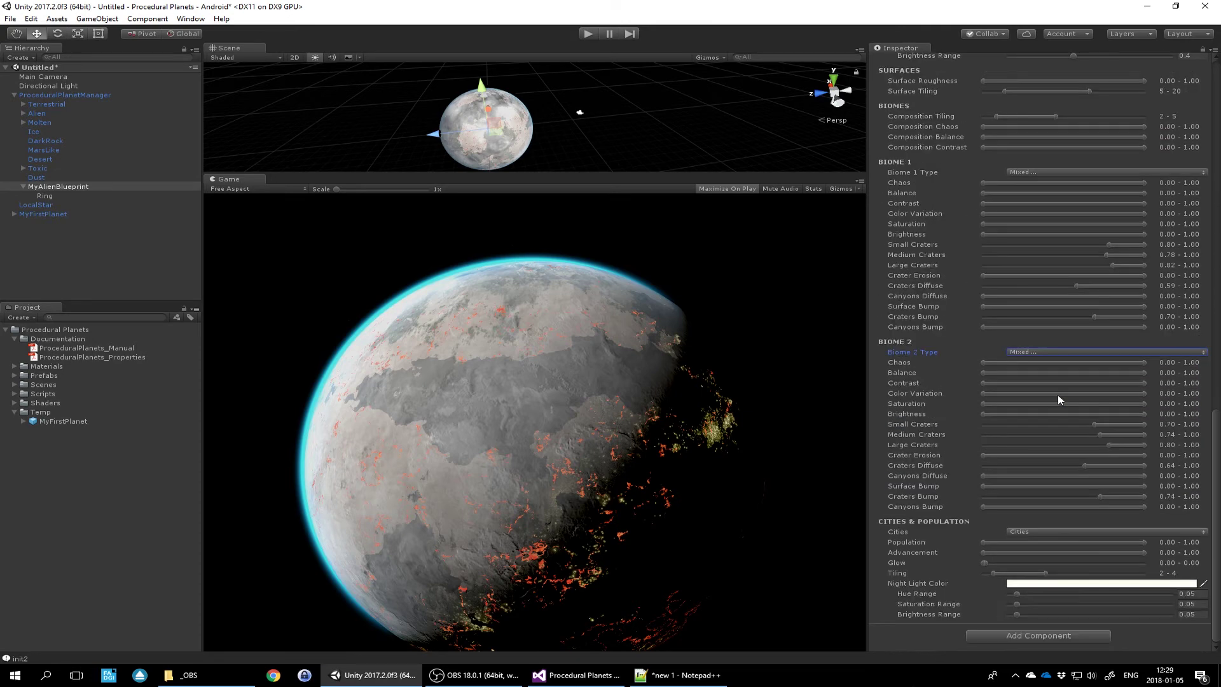
{"action": "left_click", "coordinate": [36, 215]}
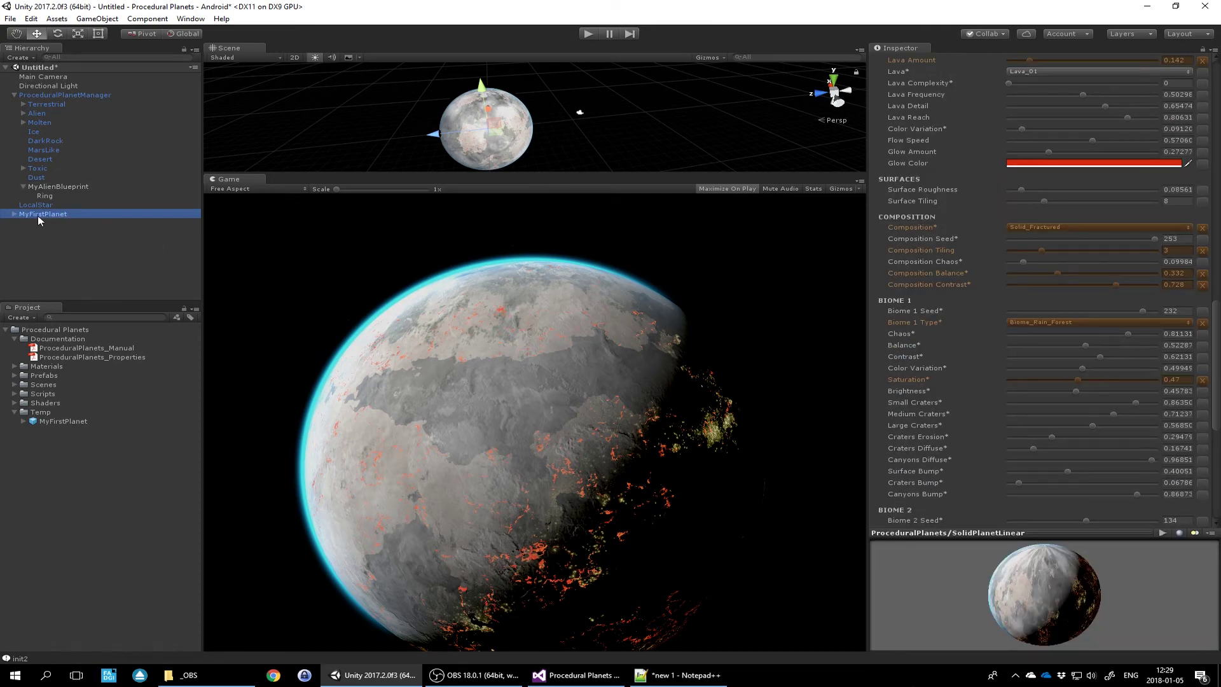
{"action": "key", "text": "Delete"}
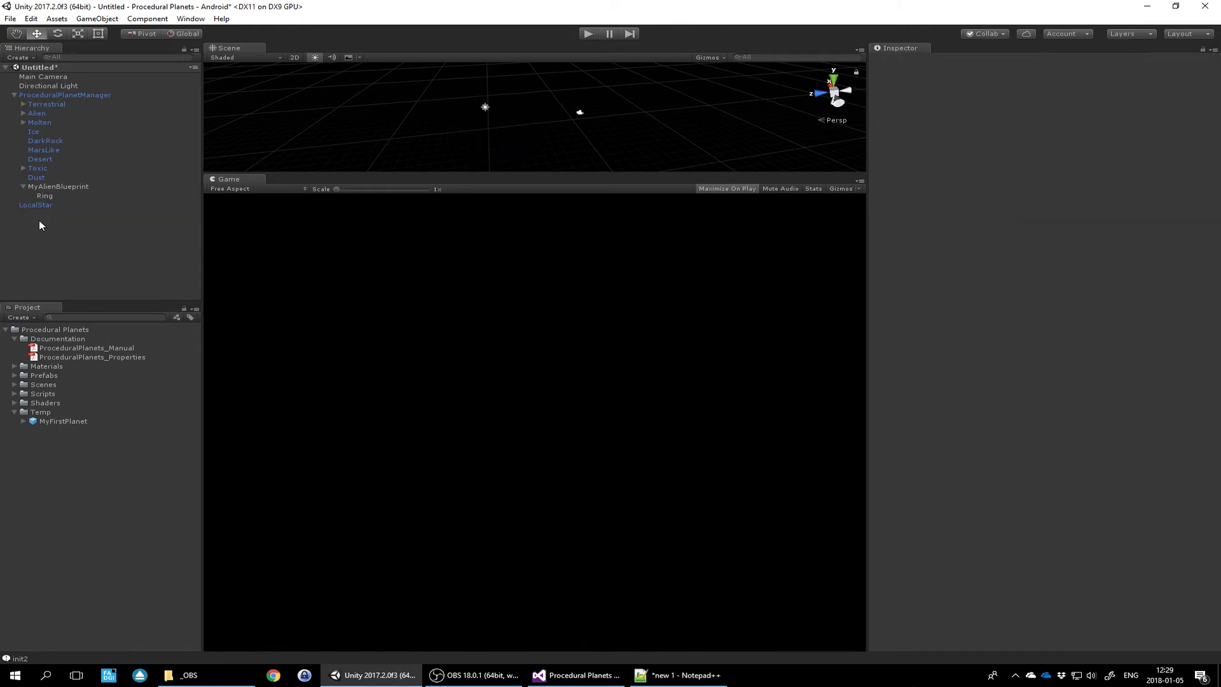
- Create a new planet from MyAlienBlueprint and select the new planet object
{"action": "left_click", "coordinate": [65, 187]}
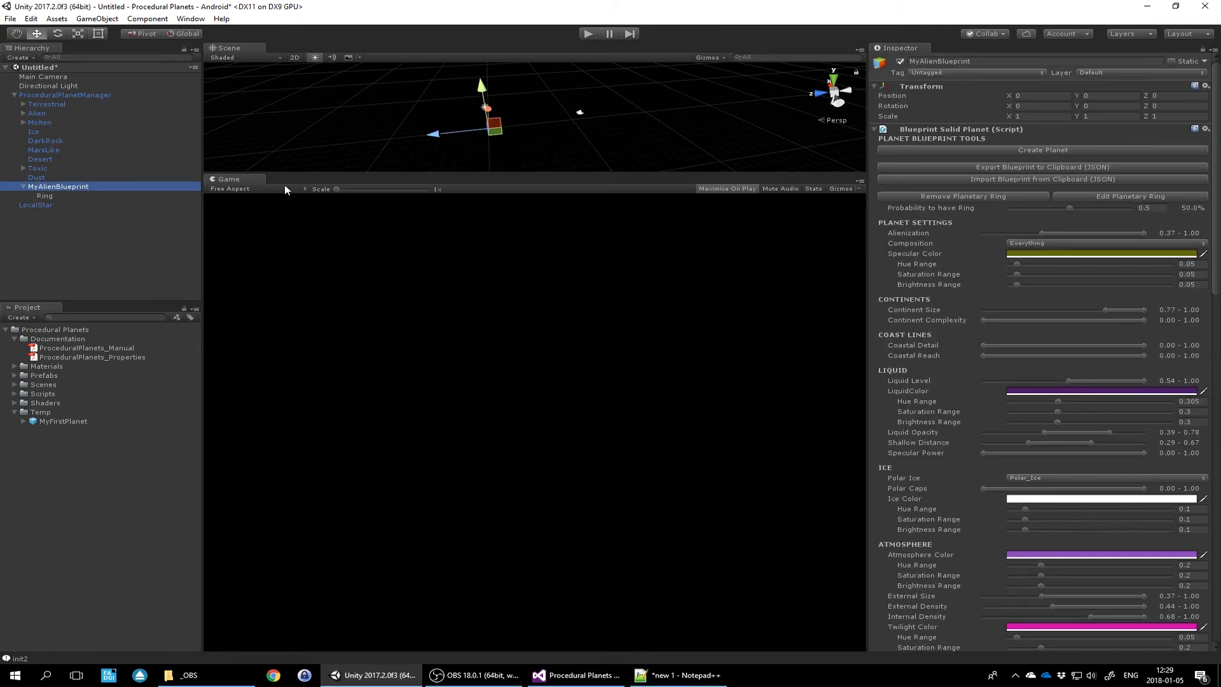
{"action": "left_click", "coordinate": [50, 96]}
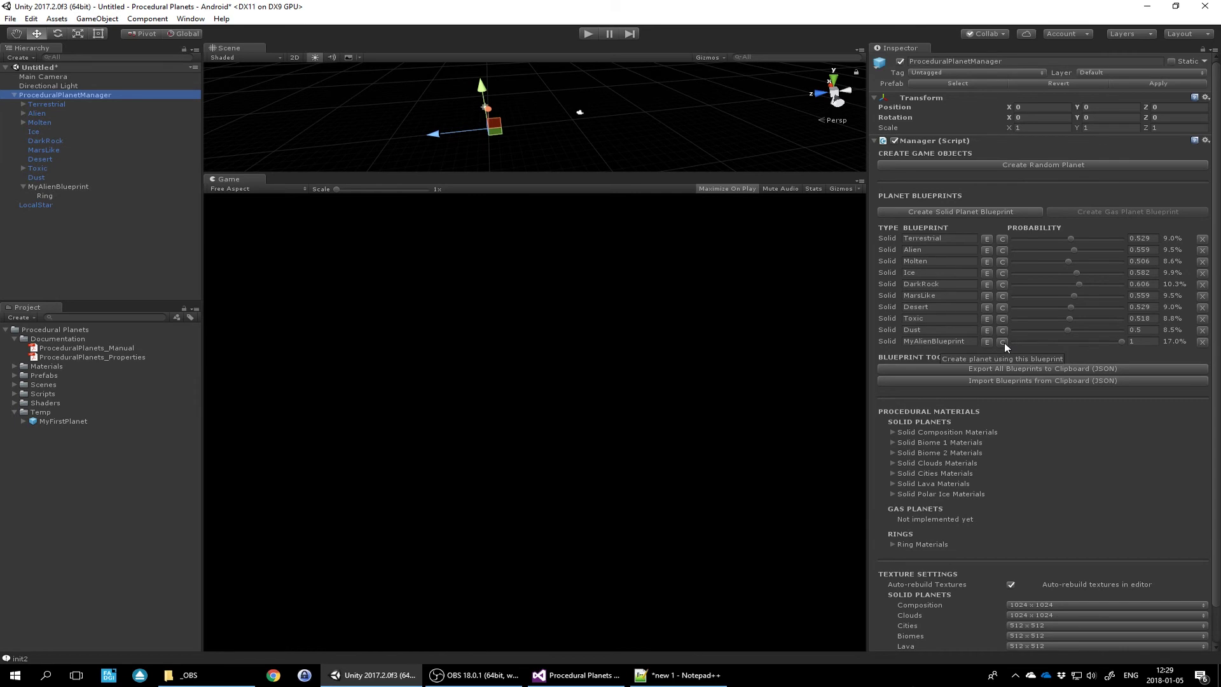
{"action": "left_click", "coordinate": [72, 187]}
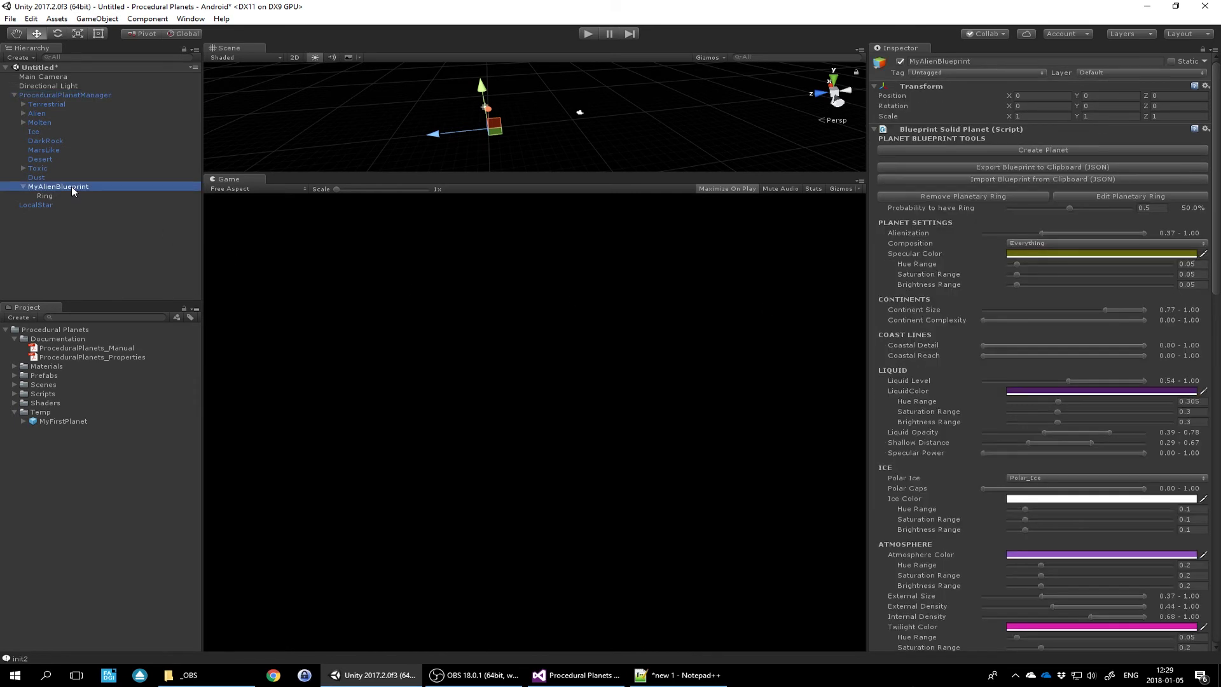
{"action": "left_click", "coordinate": [1040, 148]}
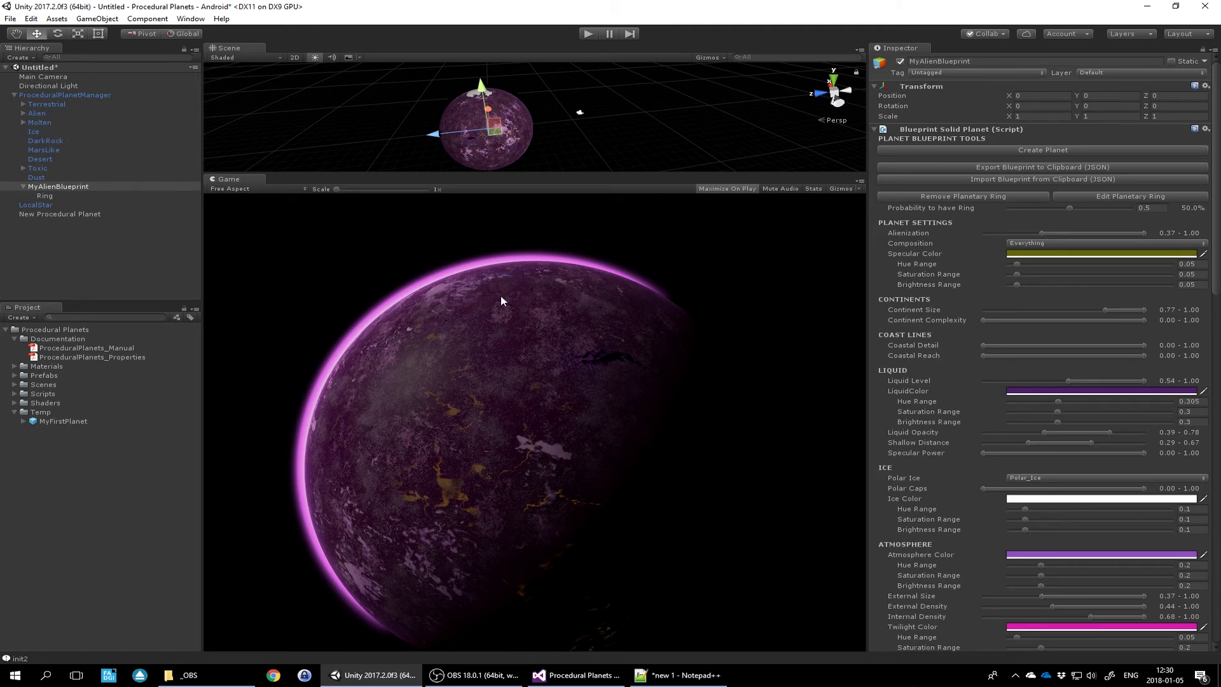
{"action": "left_click", "coordinate": [82, 206]}
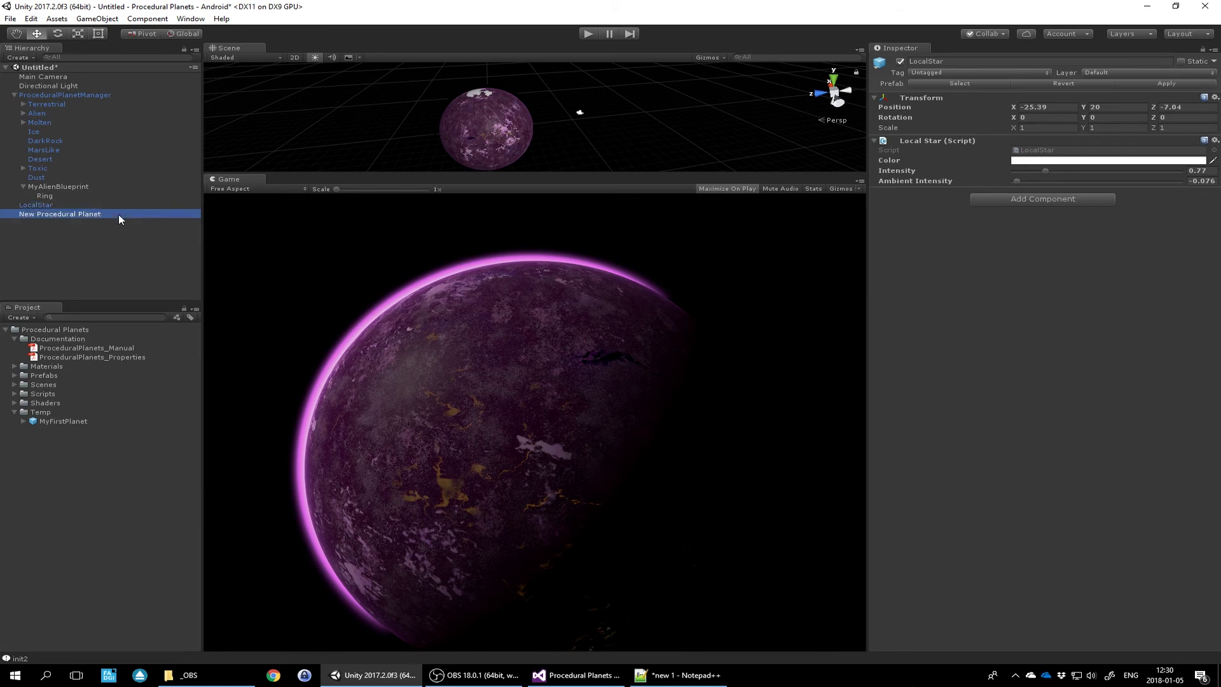
- Examine the new planet's blueprint assignment and its generated continent, liquid, ice, atmosphere and cloud settings
{"action": "left_click", "coordinate": [118, 215]}
{"action": "scroll", "coordinate": [1068, 356], "scroll_direction": "down", "scroll_amount": 3}
{"action": "scroll", "coordinate": [1069, 380], "scroll_direction": "down", "scroll_amount": 3}
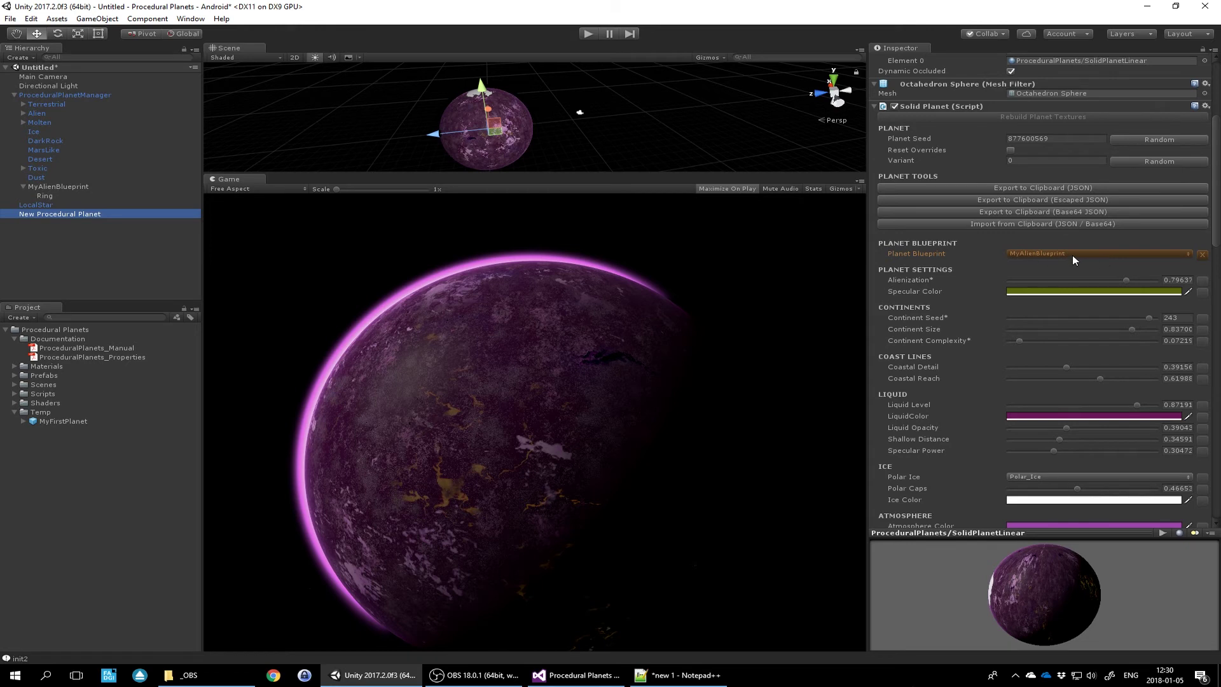
{"action": "scroll", "coordinate": [1115, 332], "scroll_direction": "down", "scroll_amount": 3}
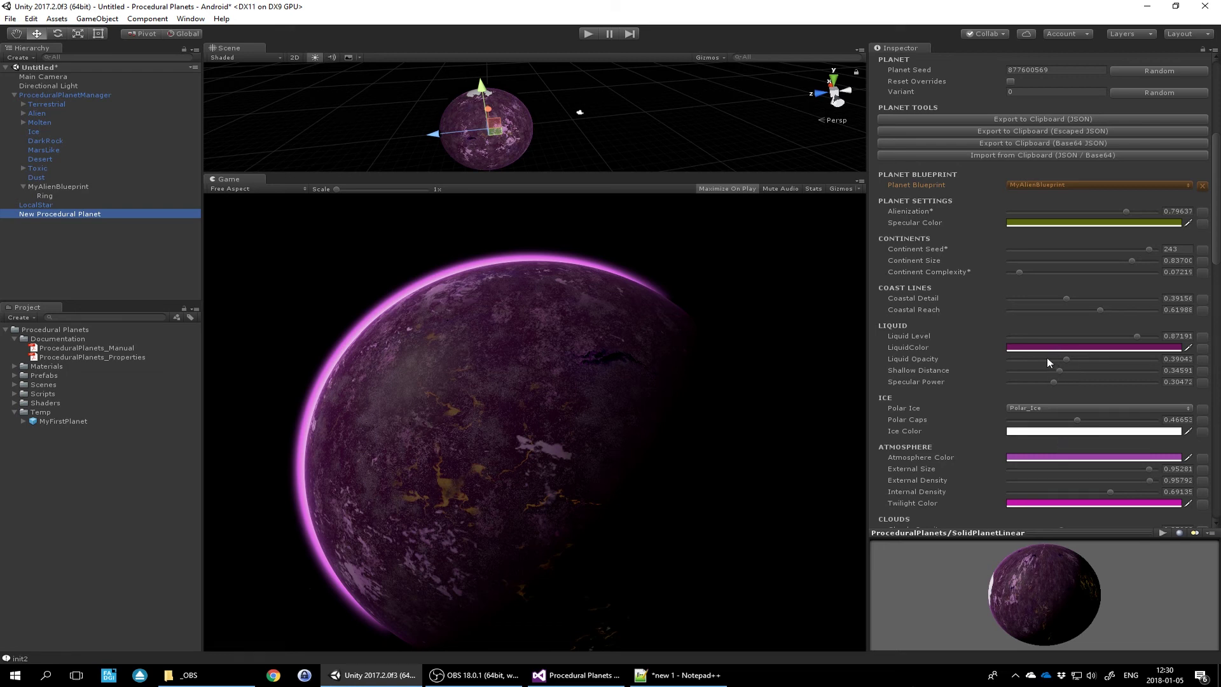
{"action": "scroll", "coordinate": [1053, 348], "scroll_direction": "down", "scroll_amount": 8}
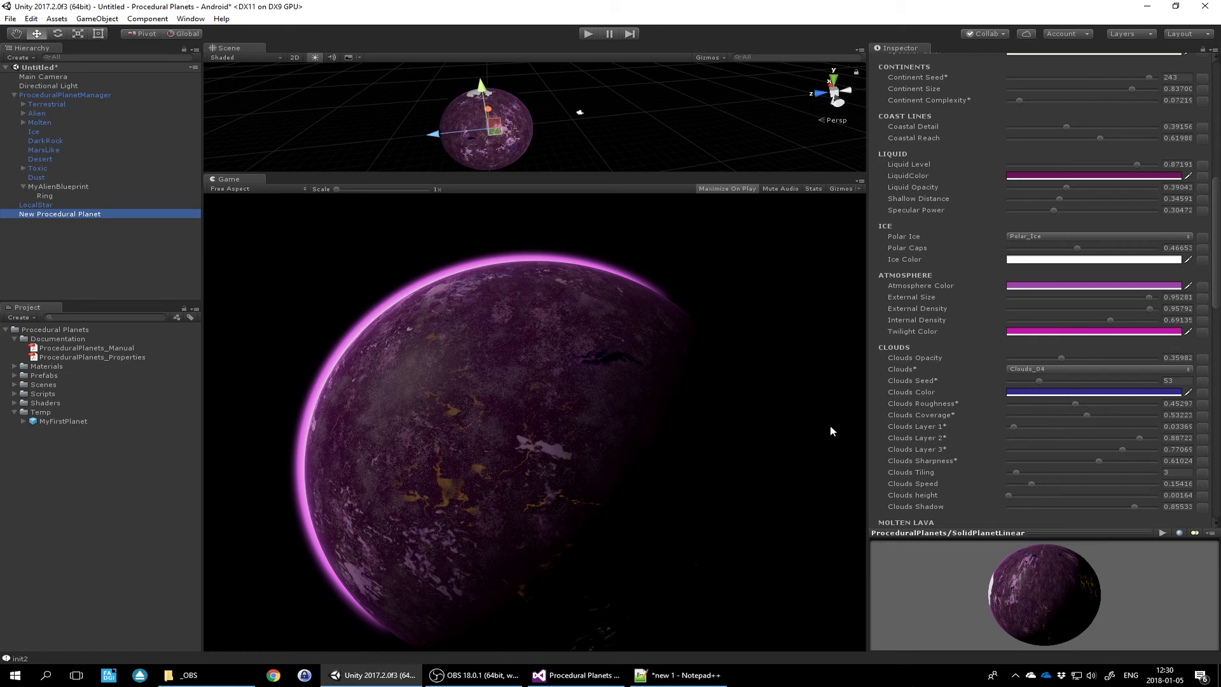
{"action": "scroll", "coordinate": [1063, 296], "scroll_direction": "up", "scroll_amount": 18}
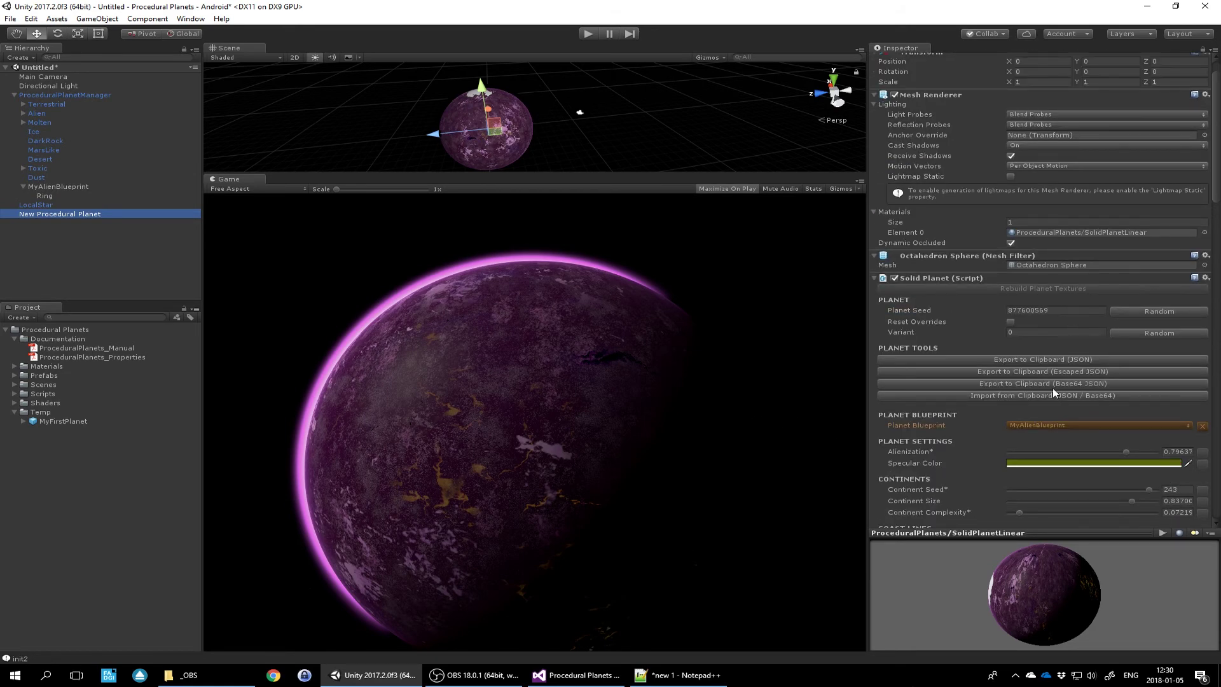
- Randomize the planet seed of New Procedural Planet several times to preview variations of MyAlienBlueprint
{"action": "left_click", "coordinate": [1165, 311]}
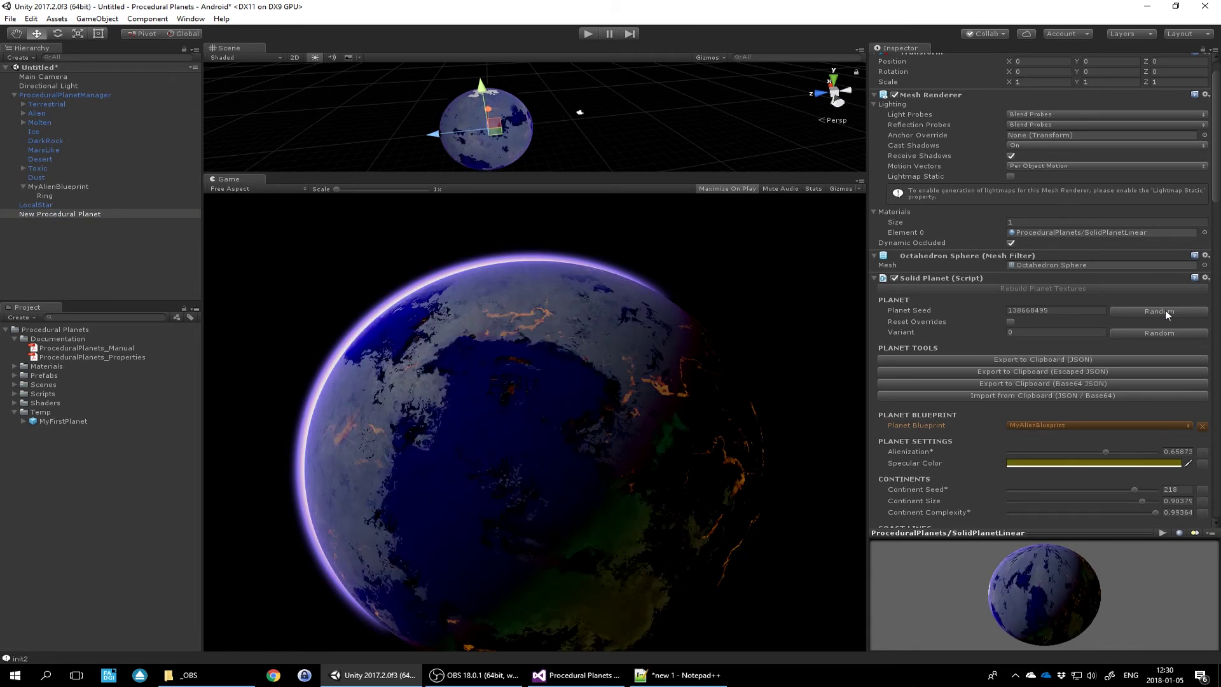
{"action": "left_click", "coordinate": [1165, 310]}
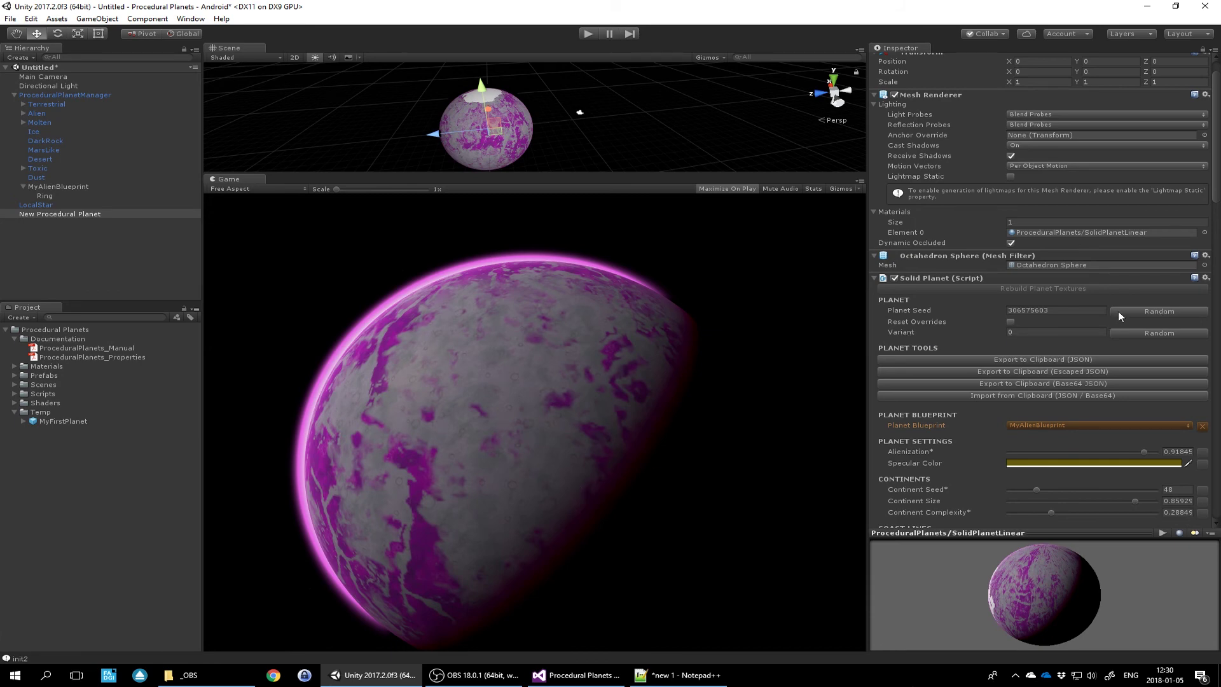
{"action": "left_click", "coordinate": [1142, 311]}
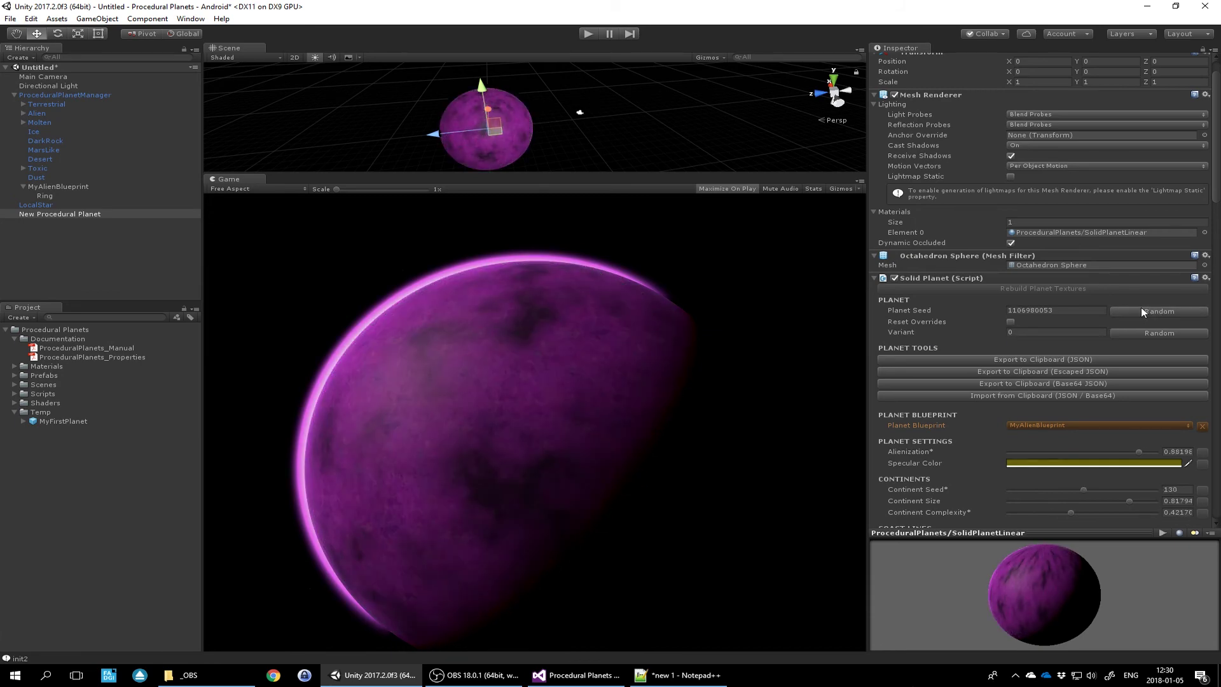
{"action": "left_click", "coordinate": [1141, 310]}
{"action": "left_click", "coordinate": [1141, 310]}
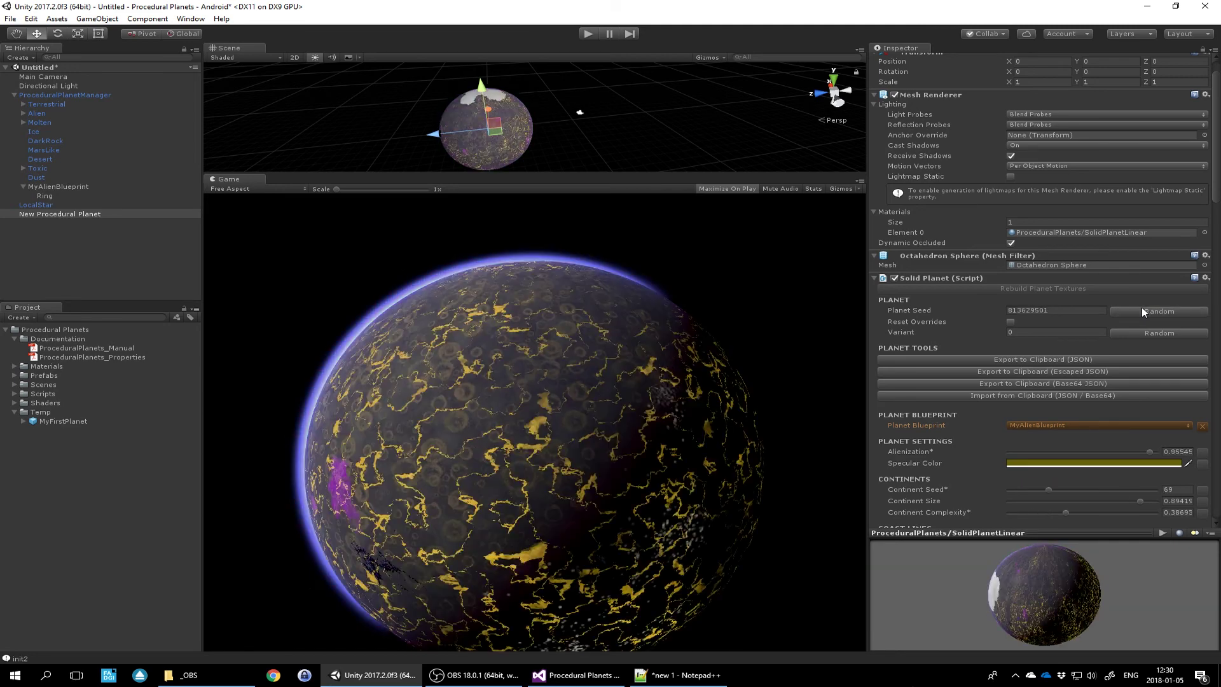
{"action": "left_click", "coordinate": [1142, 311]}
{"action": "left_click", "coordinate": [1142, 310]}
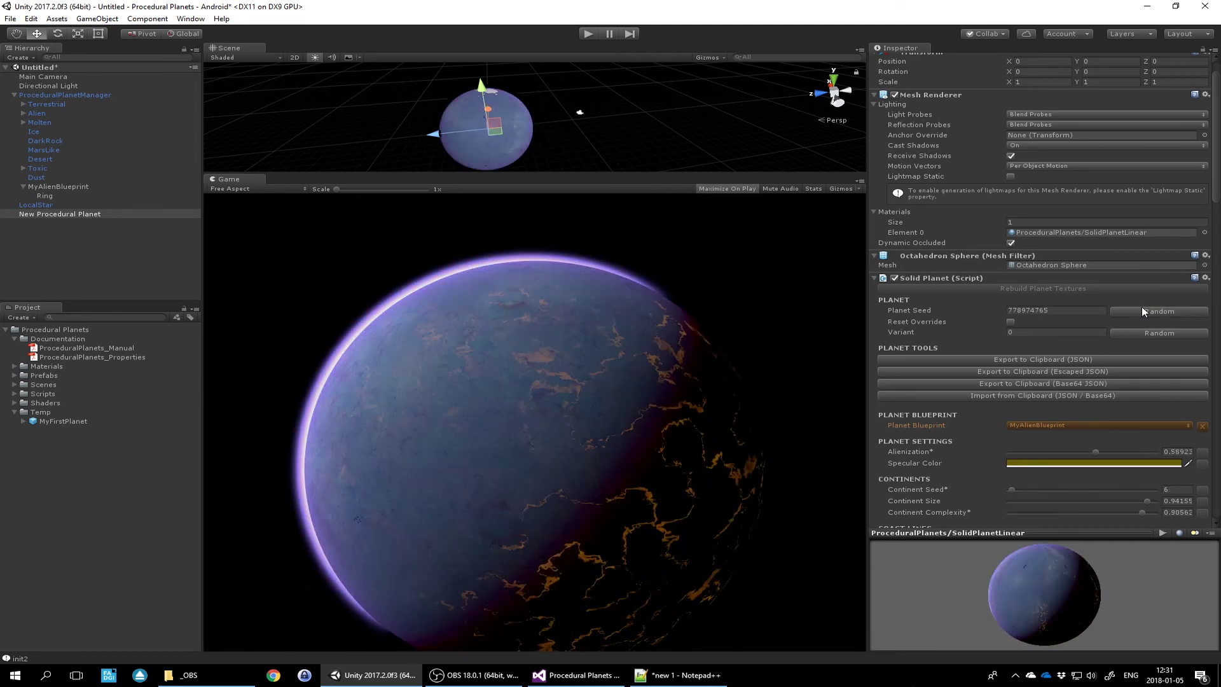
{"action": "left_click", "coordinate": [1139, 311]}
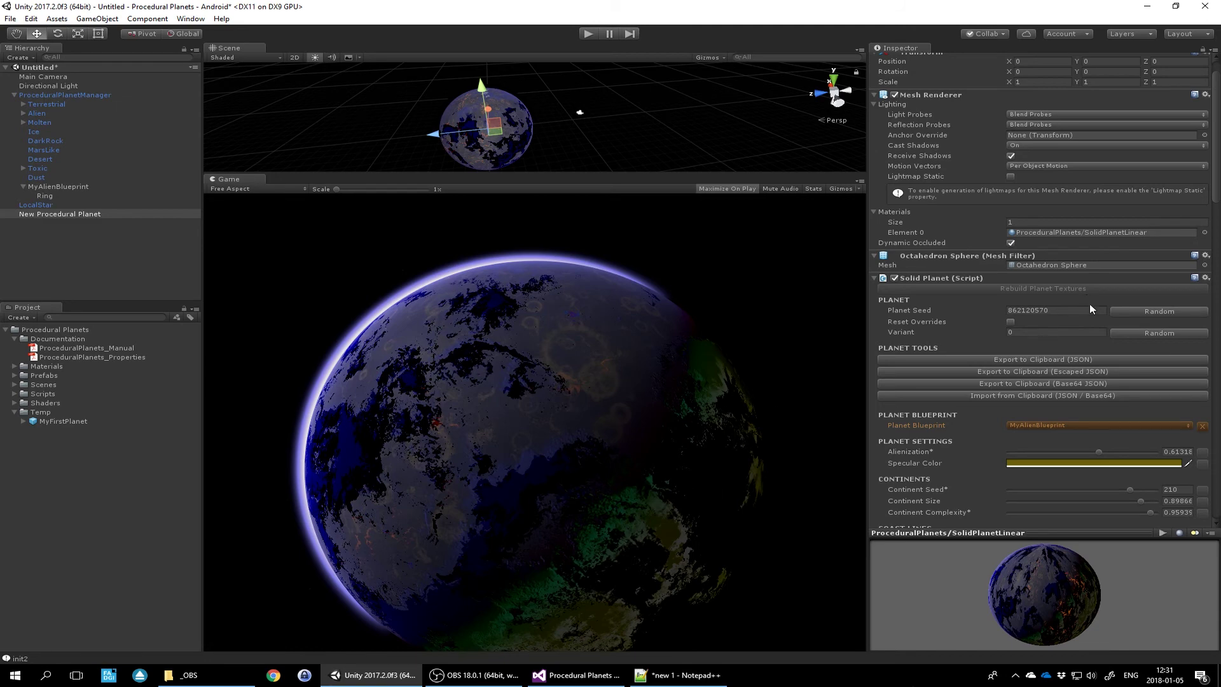
- Review the planet's generated settings and override its Twilight Color with dark purple 38062C
{"action": "scroll", "coordinate": [1083, 328], "scroll_direction": "down", "scroll_amount": 15}
{"action": "scroll", "coordinate": [1044, 313], "scroll_direction": "down", "scroll_amount": 8}
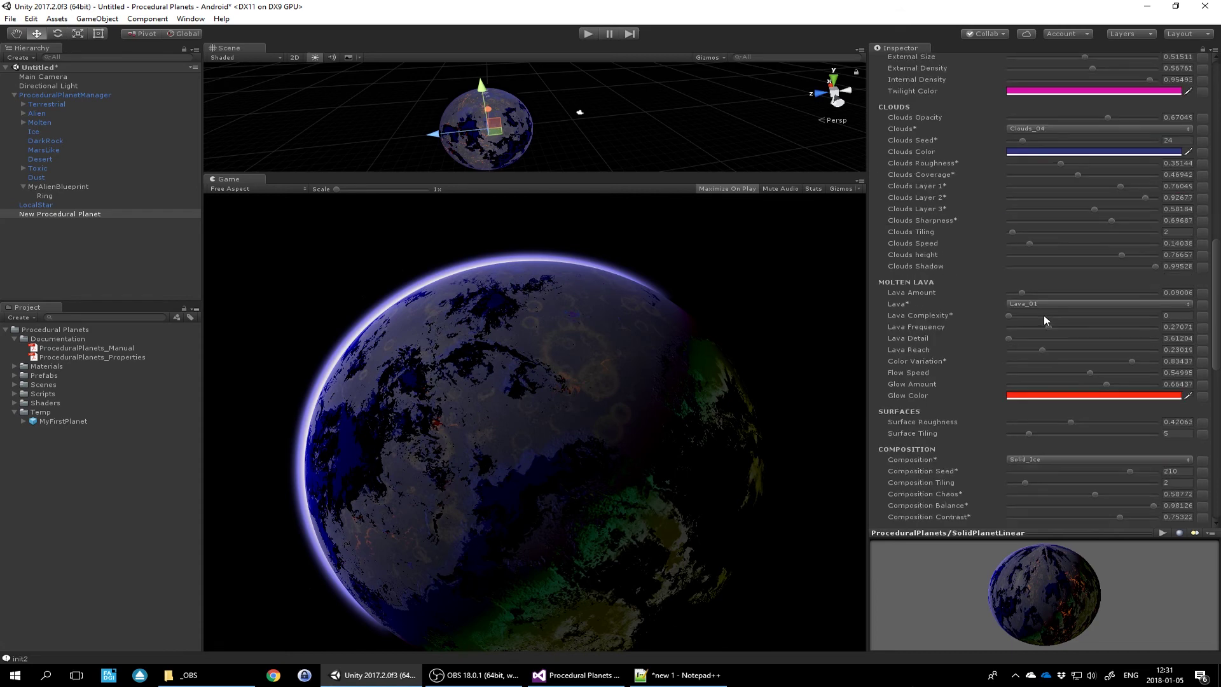
{"action": "scroll", "coordinate": [1006, 299], "scroll_direction": "down", "scroll_amount": 4}
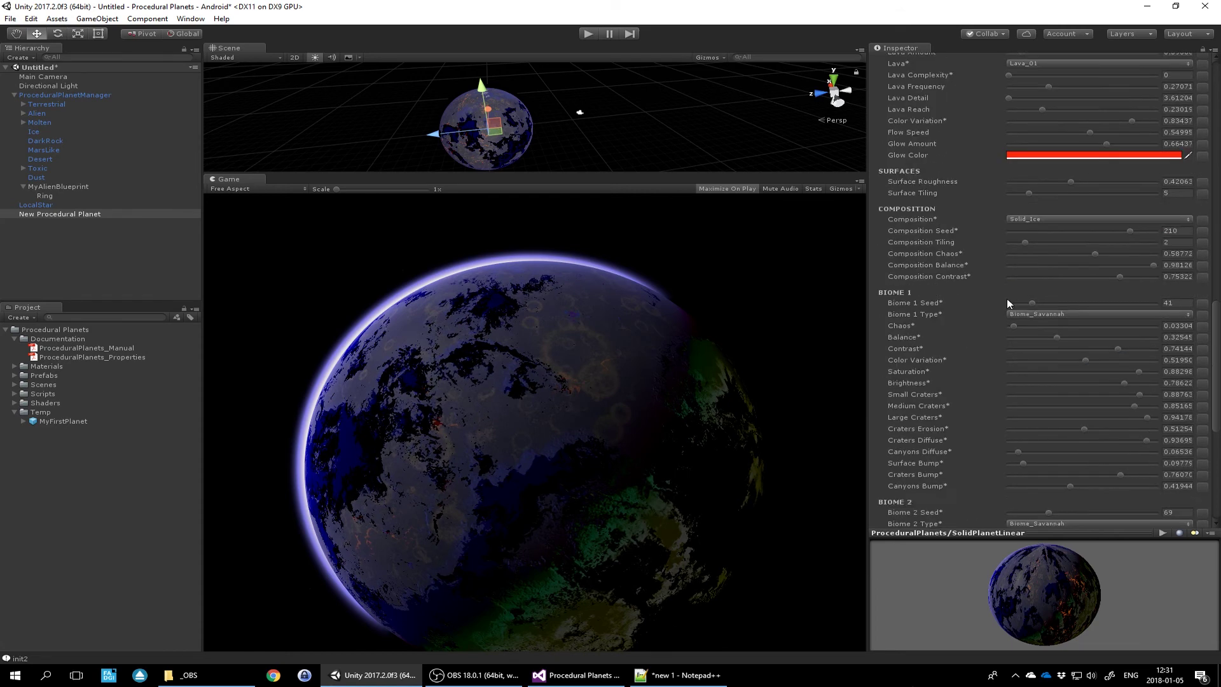
{"action": "scroll", "coordinate": [1097, 237], "scroll_direction": "down", "scroll_amount": 8}
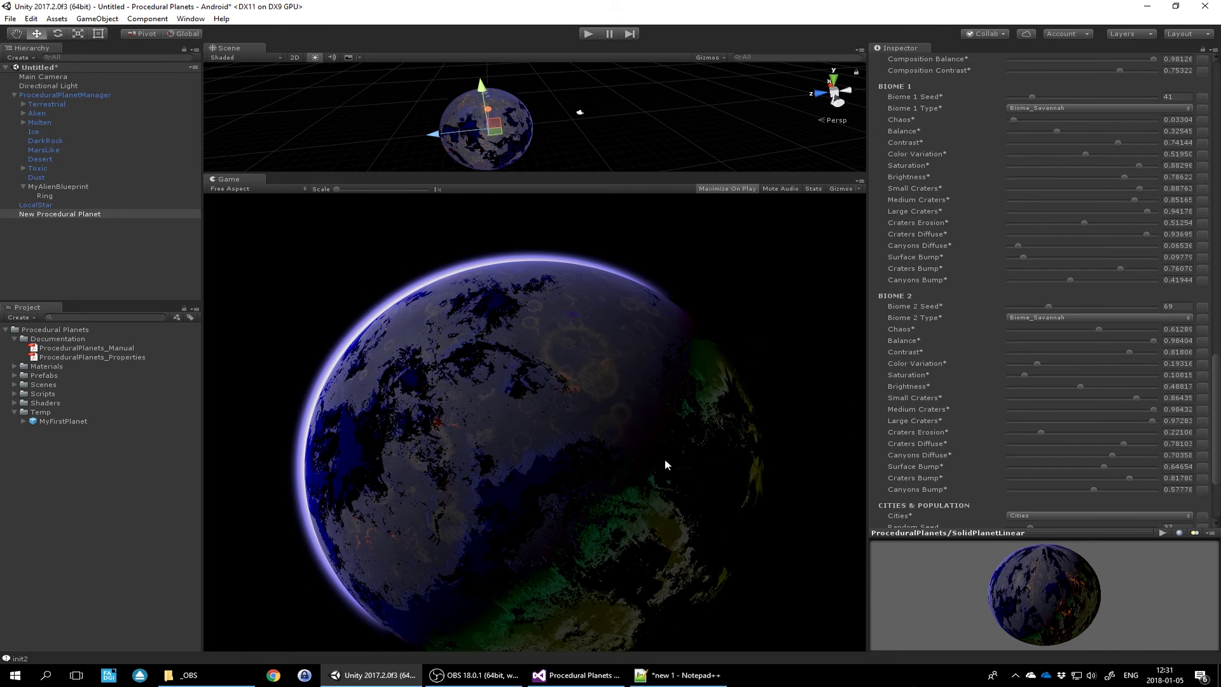
{"action": "scroll", "coordinate": [1147, 252], "scroll_direction": "up", "scroll_amount": 10}
{"action": "scroll", "coordinate": [1049, 307], "scroll_direction": "up", "scroll_amount": 8}
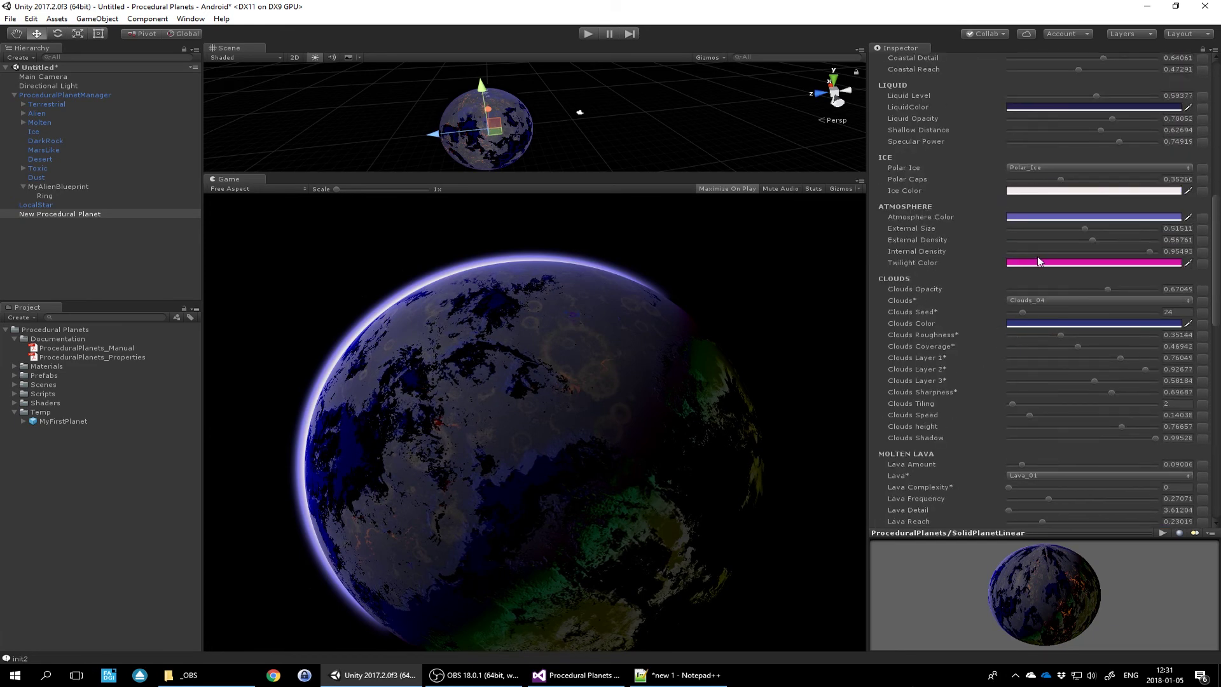
{"action": "left_click", "coordinate": [1046, 261]}
{"action": "mouse_move", "coordinate": [232, 147]}
{"action": "left_mouse_down"}
{"action": "mouse_move", "coordinate": [231, 219]}
{"action": "mouse_move", "coordinate": [251, 177]}
{"action": "left_mouse_up"}
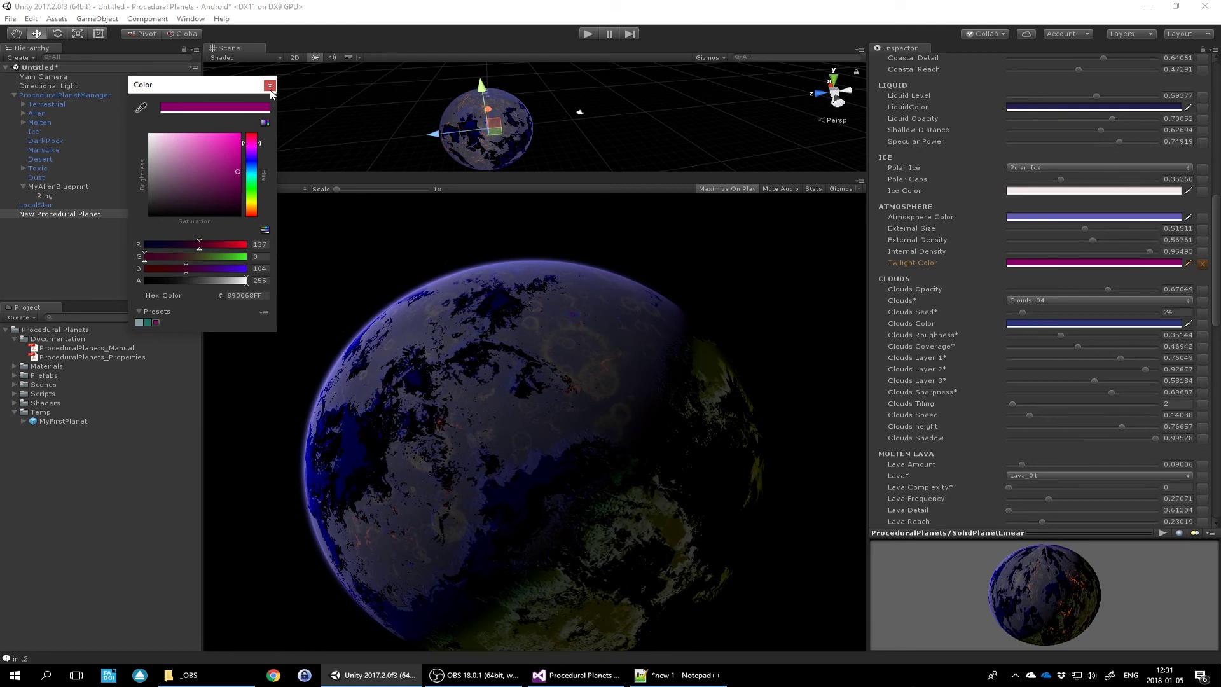
{"action": "left_click_drag", "start_coordinate": [232, 170], "coordinate": [229, 198]}
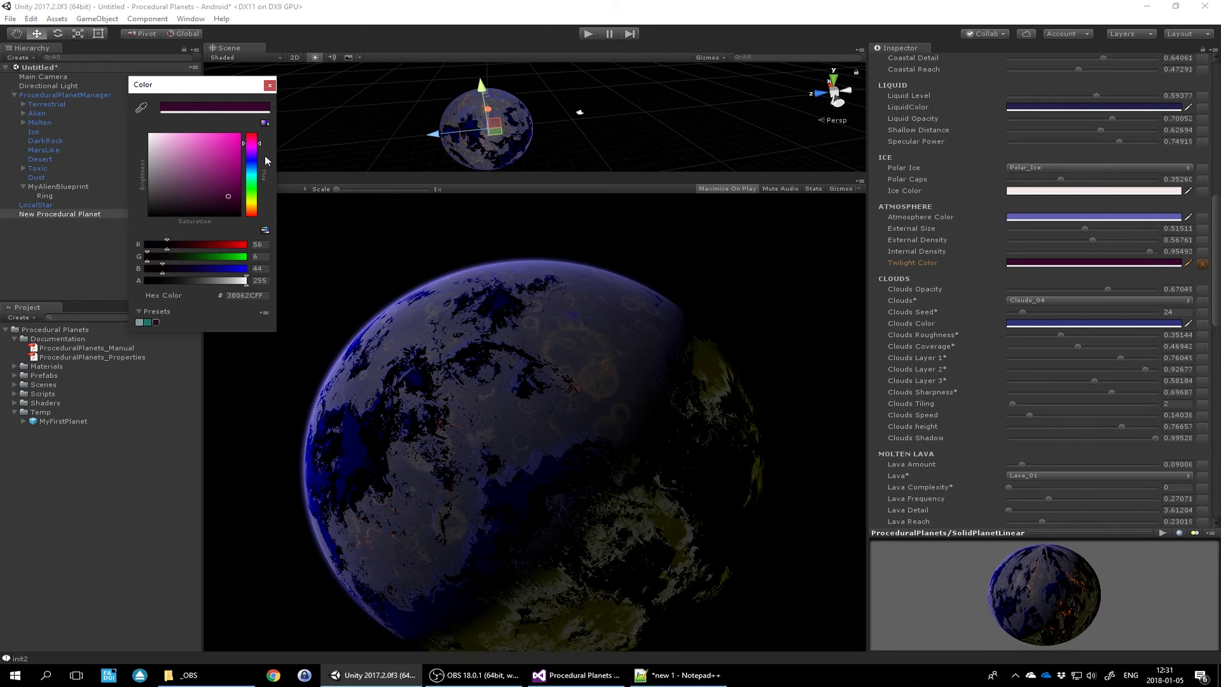
{"action": "left_click", "coordinate": [270, 85]}
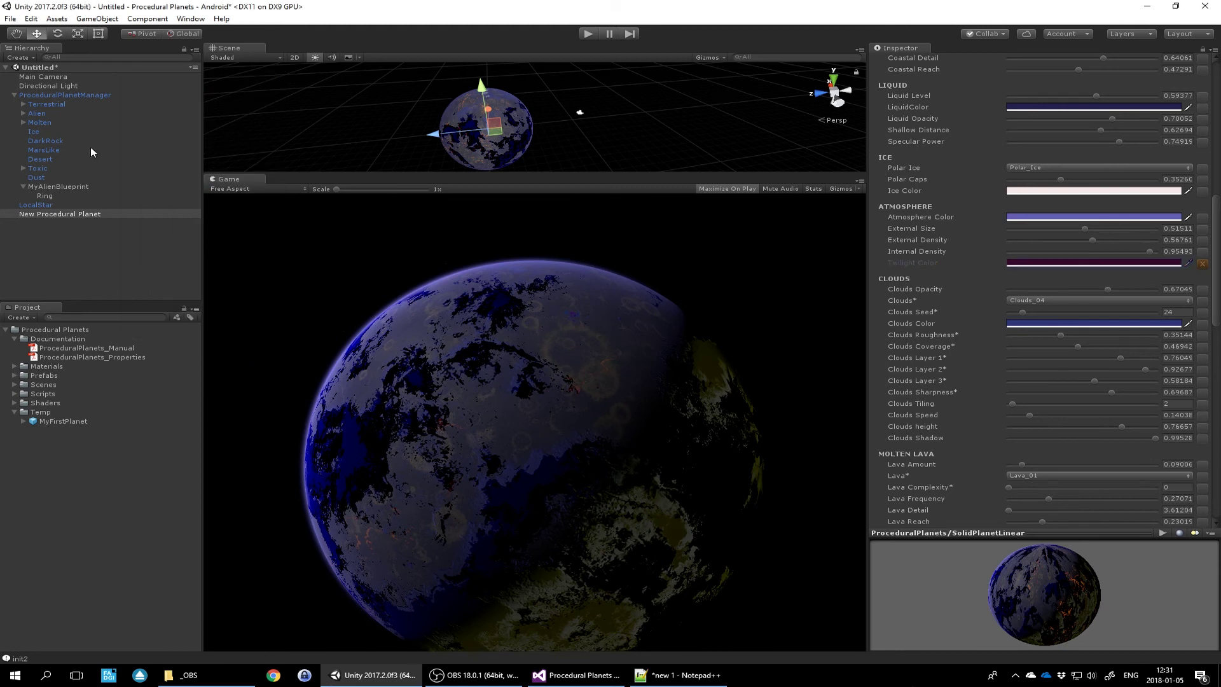
- Set MyAlienBlueprint's Twilight Color to dark purple 401235 and regenerate the planet with a random seed
{"action": "left_click", "coordinate": [39, 184]}
{"action": "scroll", "coordinate": [1147, 357], "scroll_direction": "down", "scroll_amount": 4}
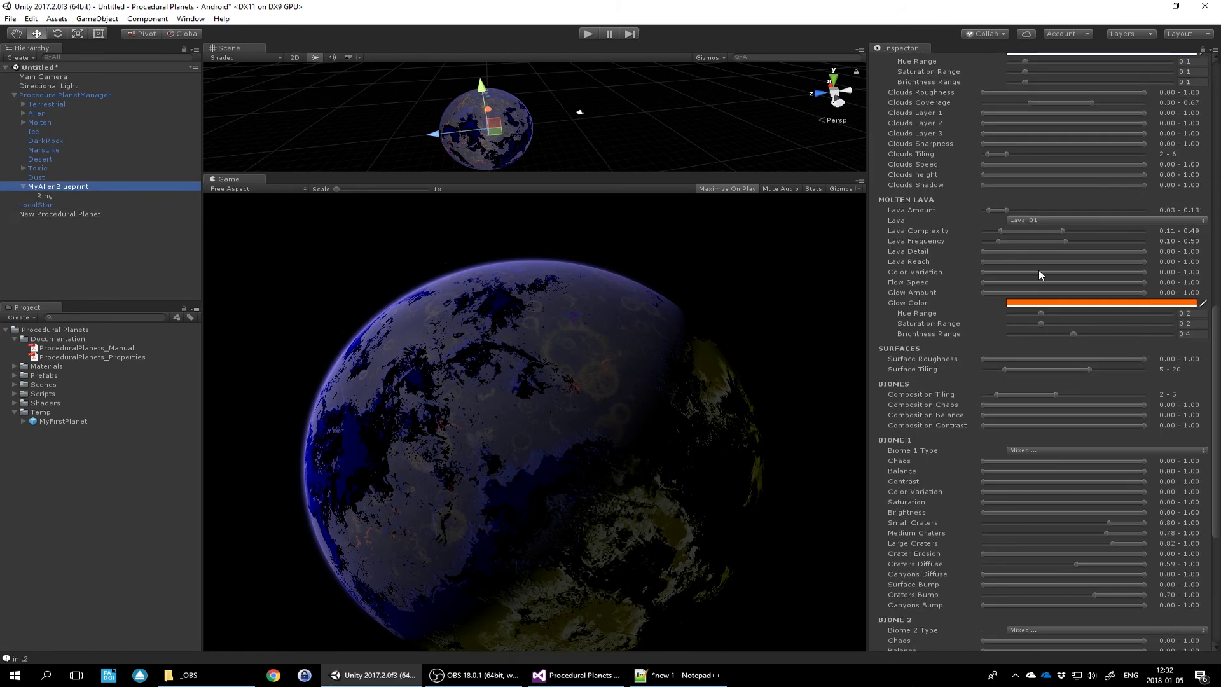
{"action": "scroll", "coordinate": [1055, 281], "scroll_direction": "up", "scroll_amount": 5}
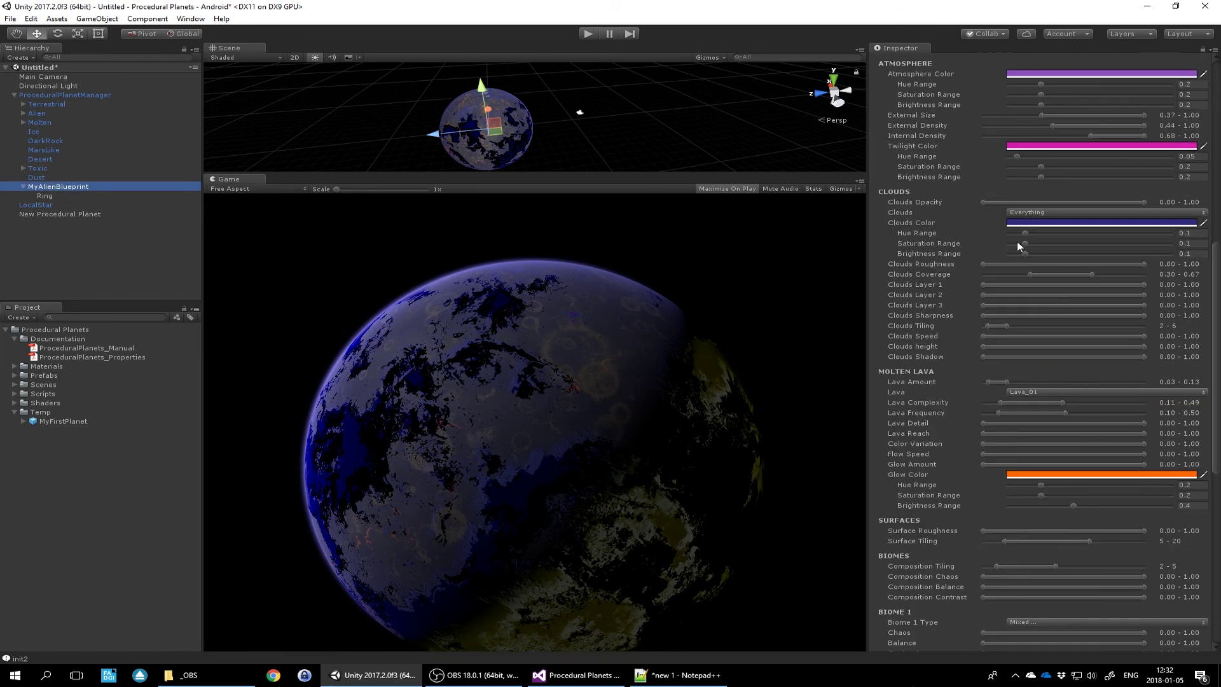
{"action": "left_click", "coordinate": [1052, 146]}
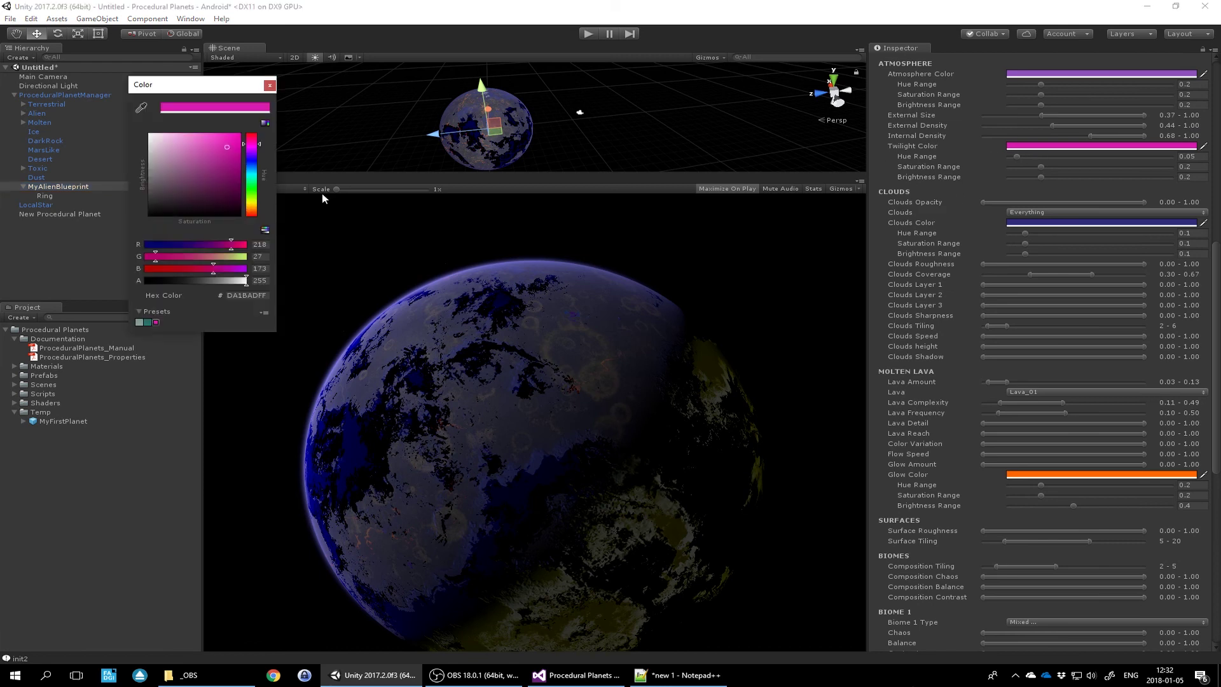
{"action": "left_click", "coordinate": [228, 158]}
{"action": "left_click_drag", "start_coordinate": [227, 158], "coordinate": [212, 195]}
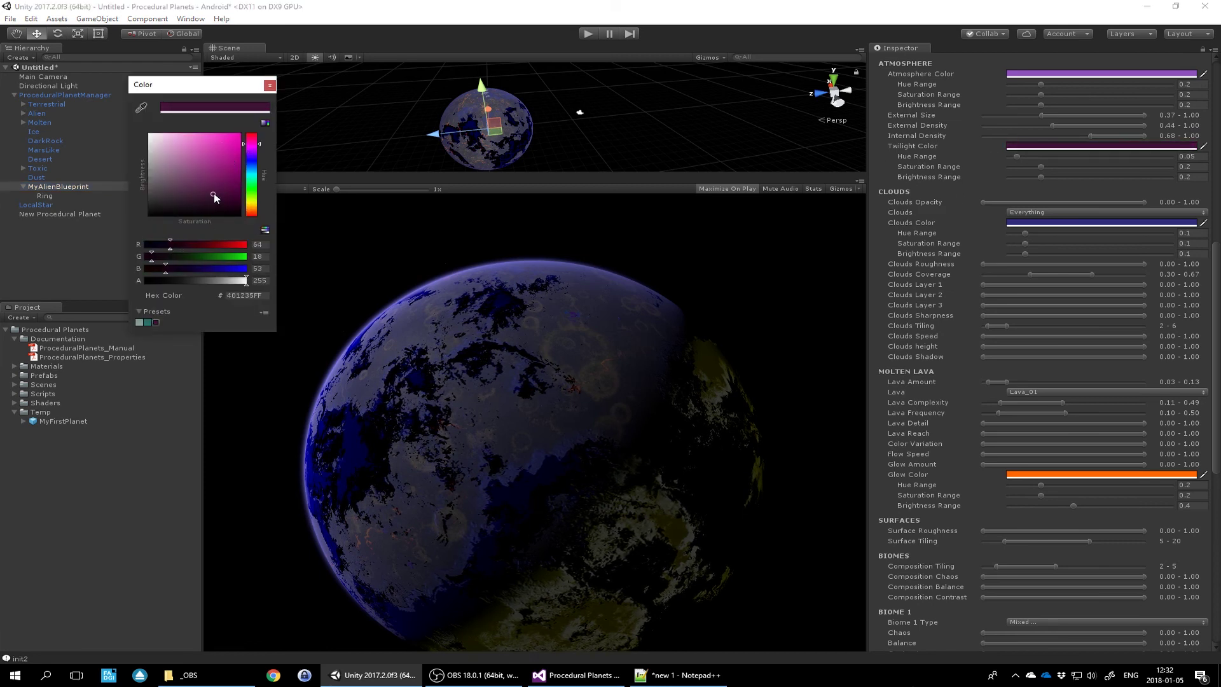
{"action": "left_click", "coordinate": [269, 85]}
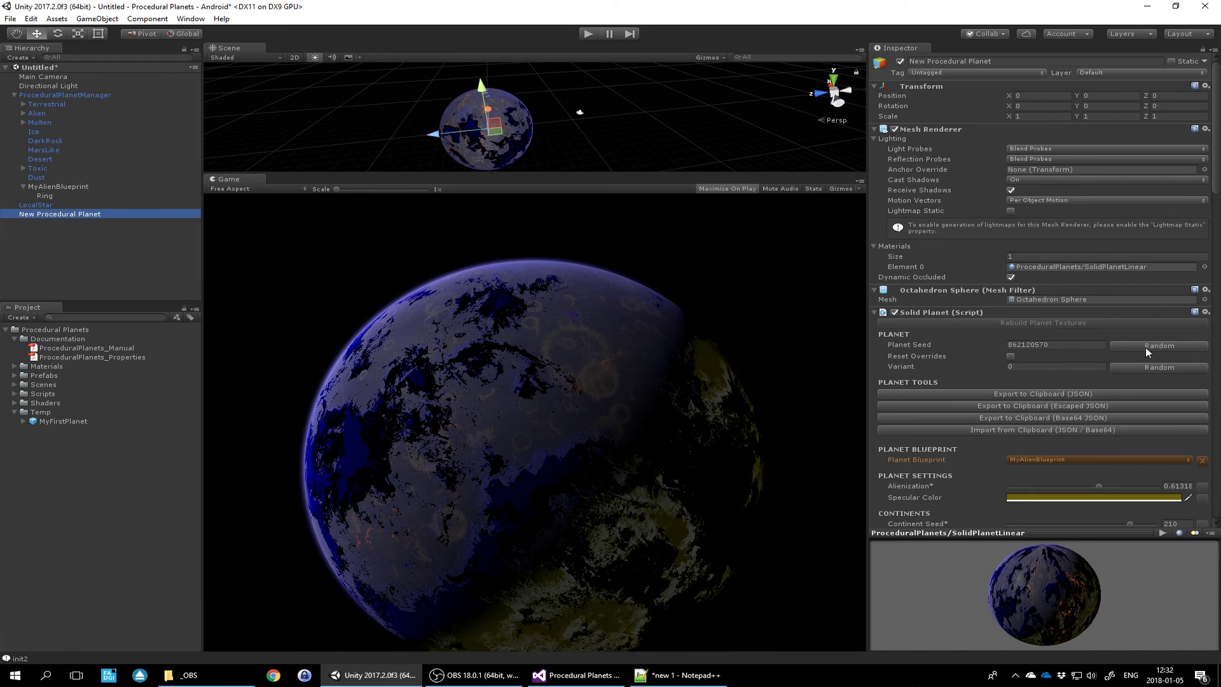
{"action": "left_click", "coordinate": [1142, 348]}
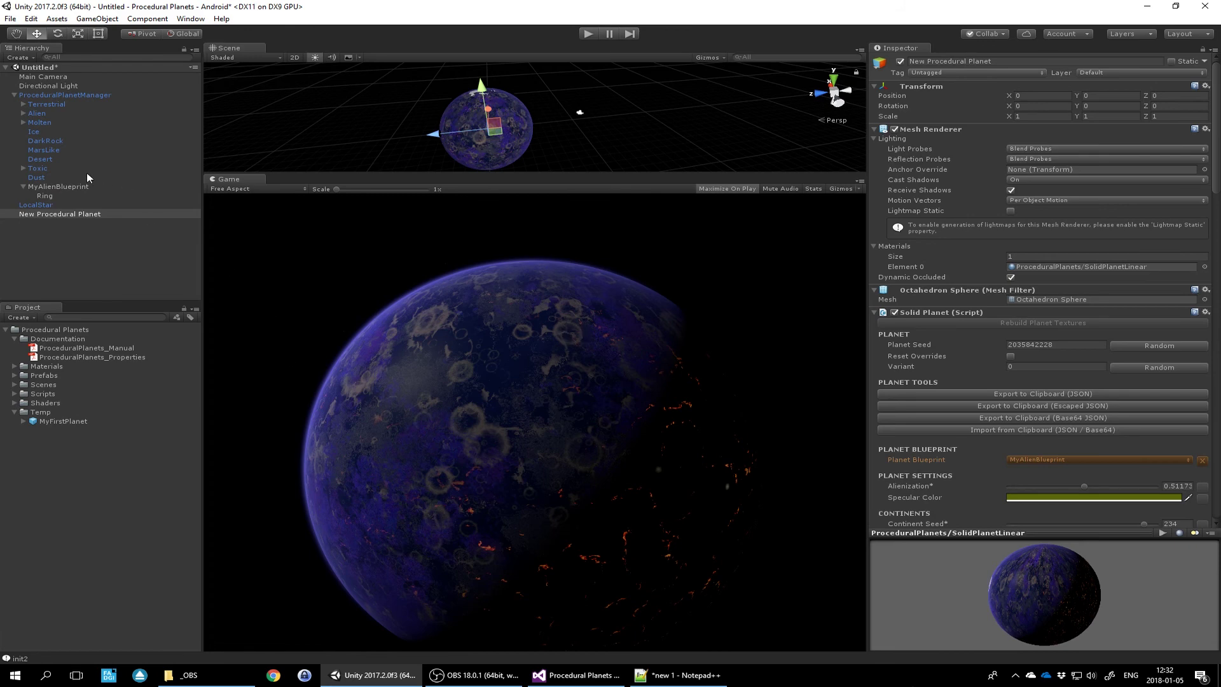
- Lower MyAlienBlueprint's Biome 1 Craters Diffuse range to 0.12–0.53 and shift Biome 2's Craters Diffuse range lower as well
{"action": "left_click", "coordinate": [70, 186]}
{"action": "scroll", "coordinate": [1125, 319], "scroll_direction": "down", "scroll_amount": 15}
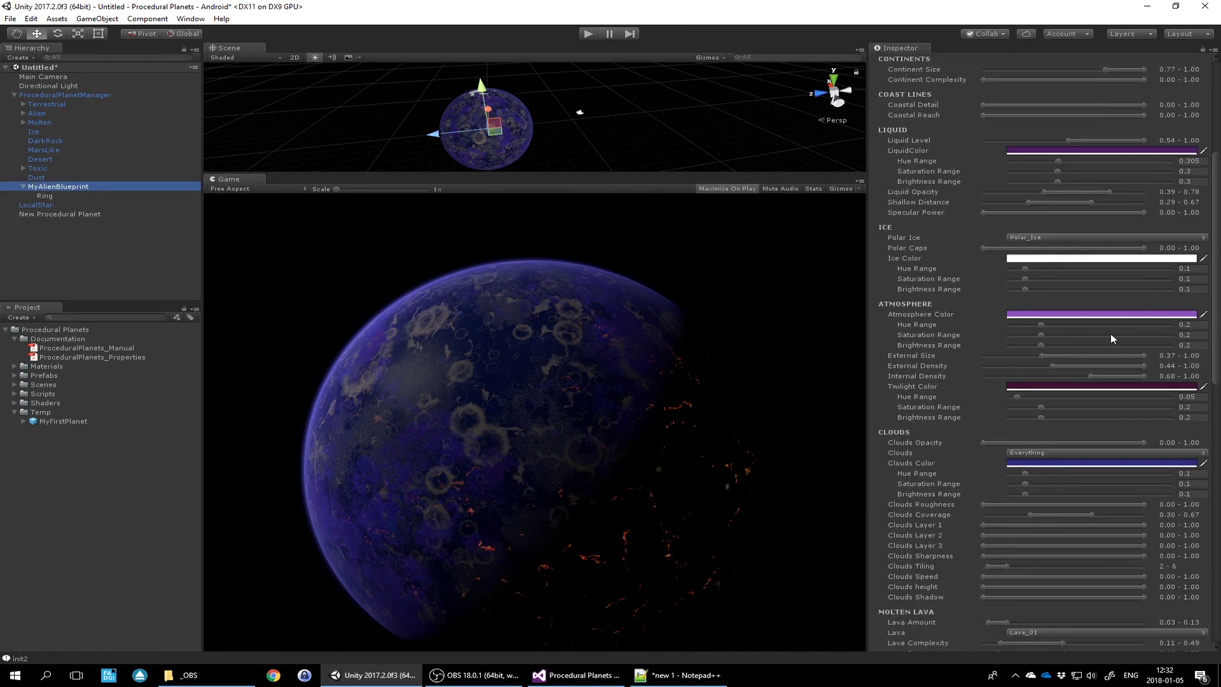
{"action": "scroll", "coordinate": [1070, 460], "scroll_direction": "down", "scroll_amount": 1}
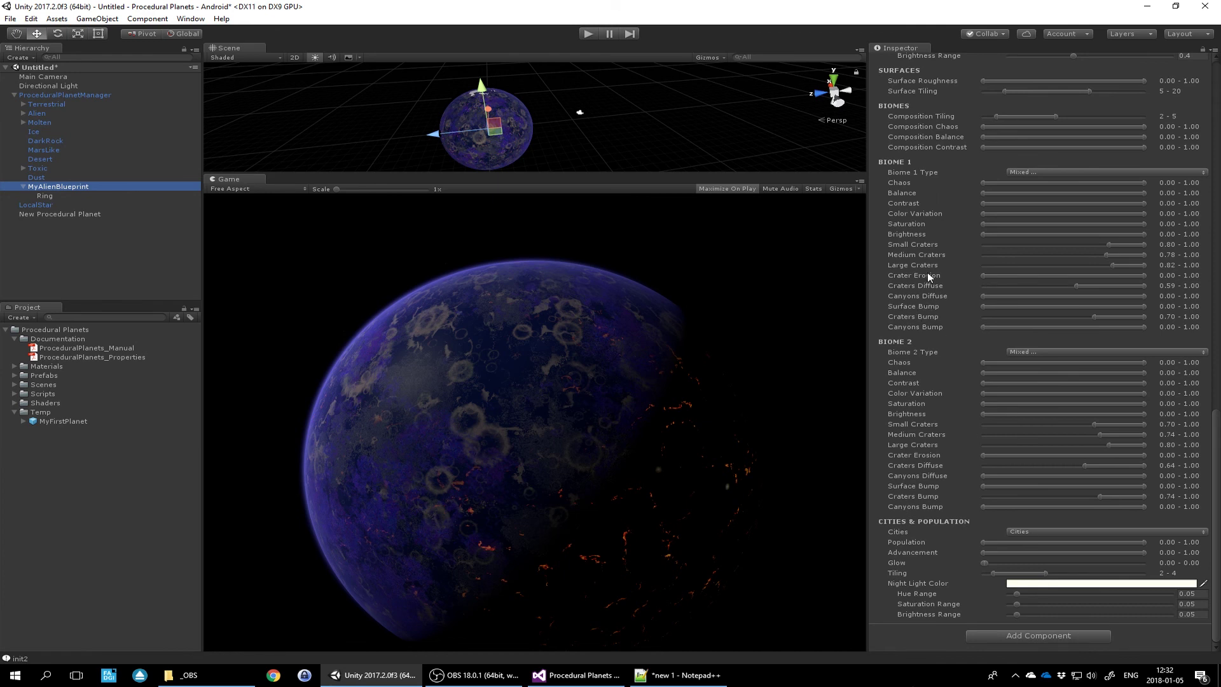
{"action": "left_click_drag", "start_coordinate": [1121, 285], "coordinate": [1060, 286]}
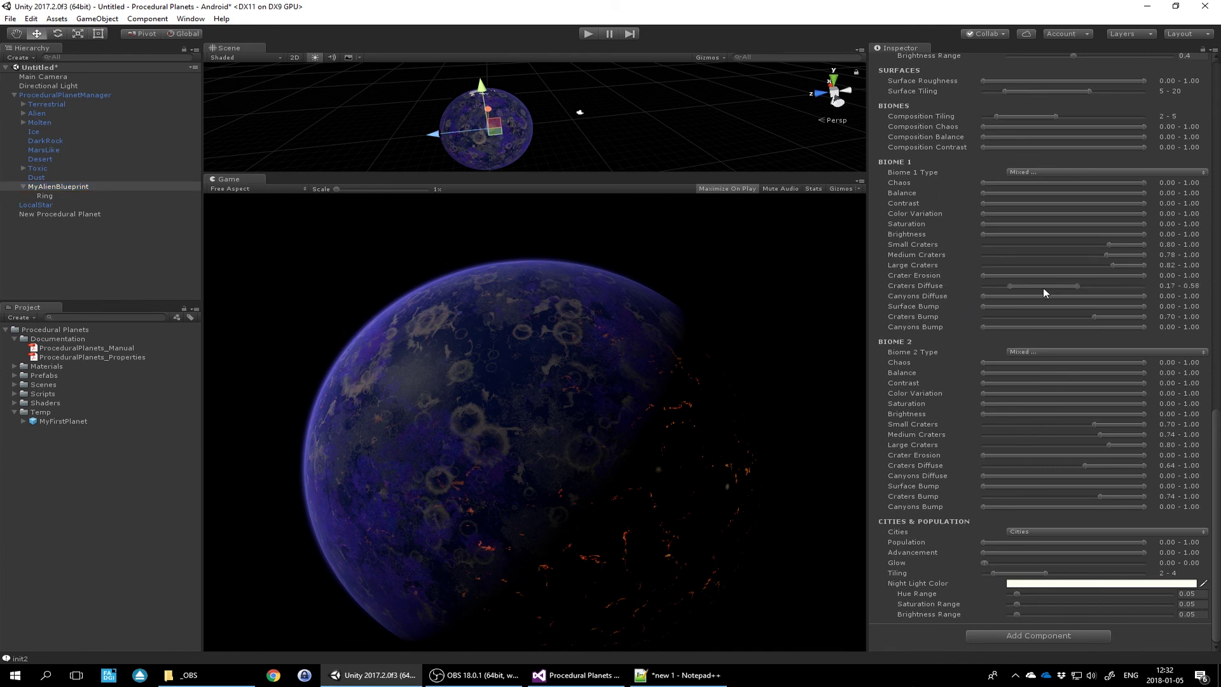
{"action": "left_click_drag", "start_coordinate": [1110, 465], "coordinate": [1023, 474]}
{"action": "left_click", "coordinate": [67, 211]}
{"action": "scroll", "coordinate": [1107, 223], "scroll_direction": "up", "scroll_amount": 3}
{"action": "scroll", "coordinate": [1113, 212], "scroll_direction": "up", "scroll_amount": 8}
{"action": "left_click", "coordinate": [1069, 204]}
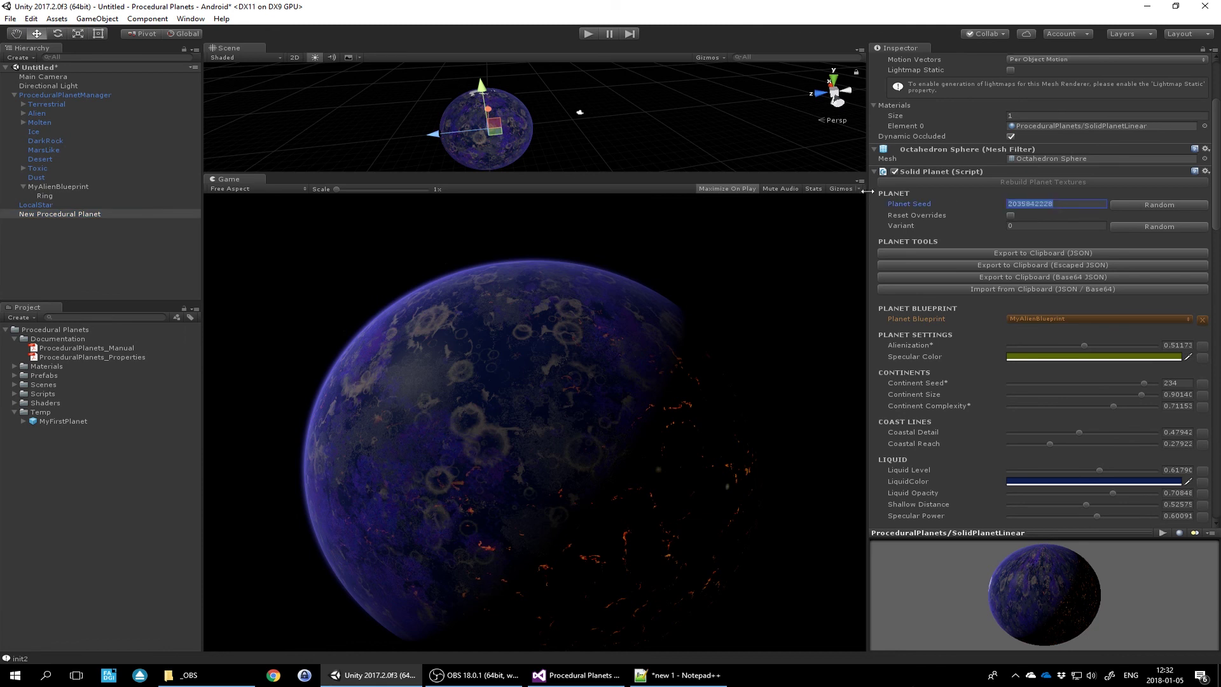
{"action": "left_click", "coordinate": [1061, 202]}
{"action": "left_click", "coordinate": [1150, 207]}
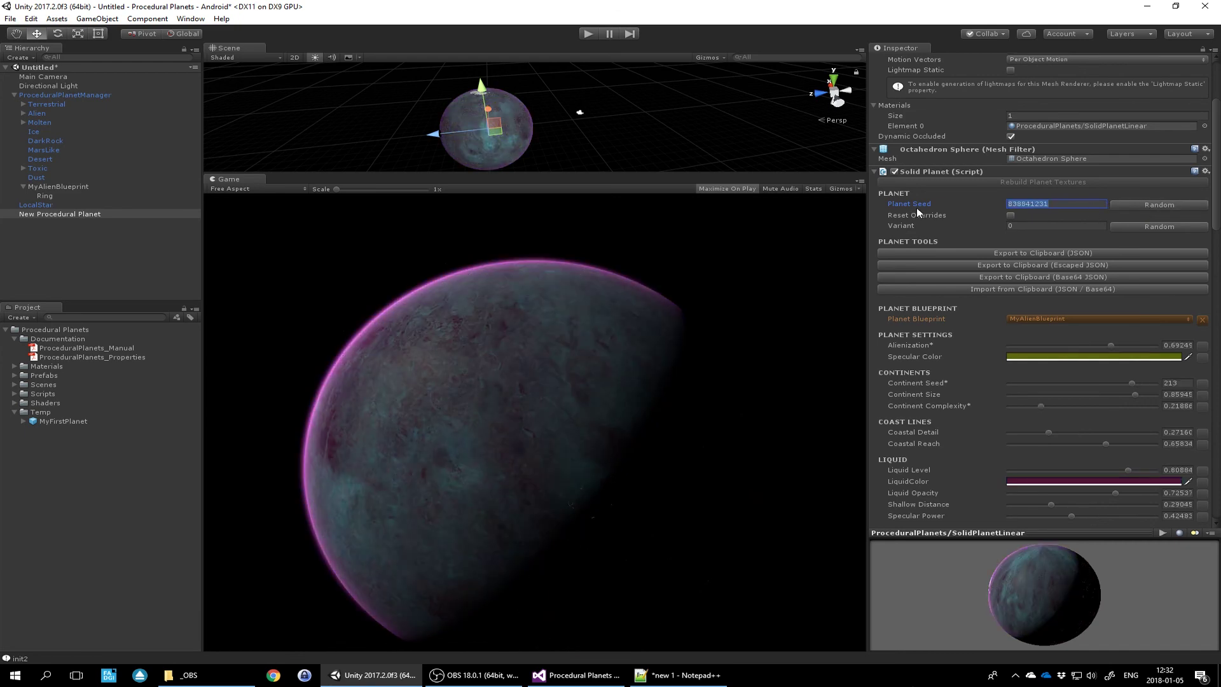
{"action": "key", "text": "Return"}
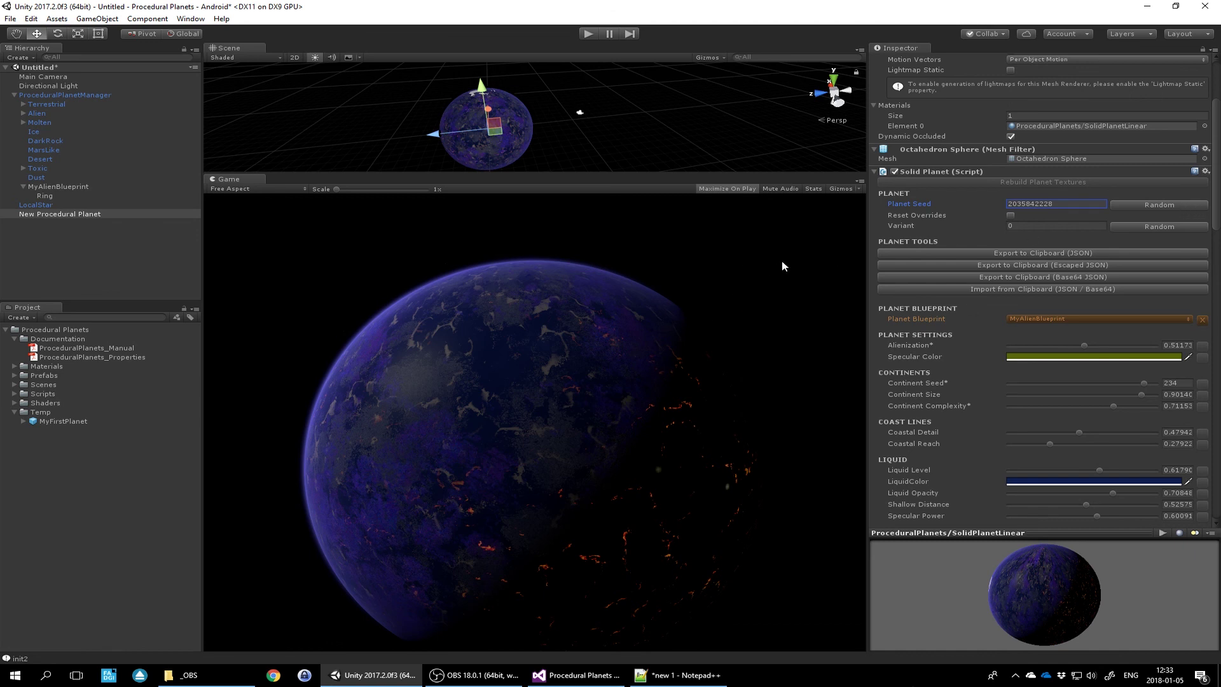
- Randomize the planet seed again and reopen MyAlienBlueprint to examine its atmosphere, cloud, lava and biome ranges
{"action": "left_click", "coordinate": [1159, 204]}
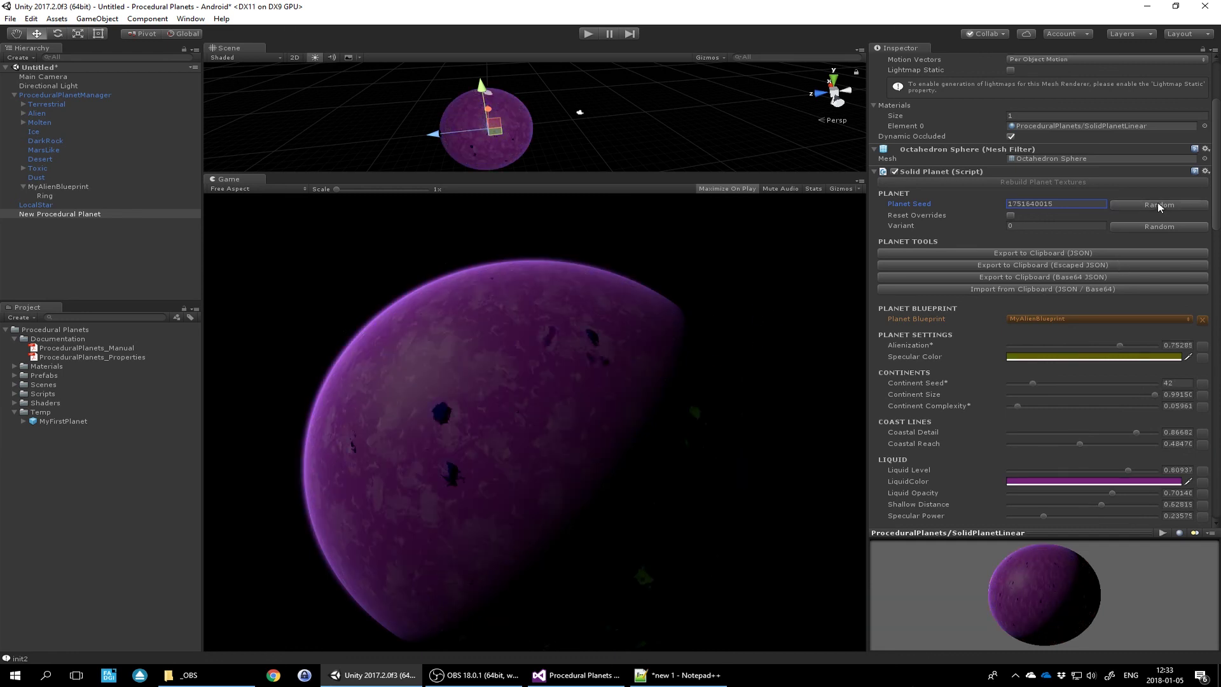
{"action": "left_click", "coordinate": [65, 187]}
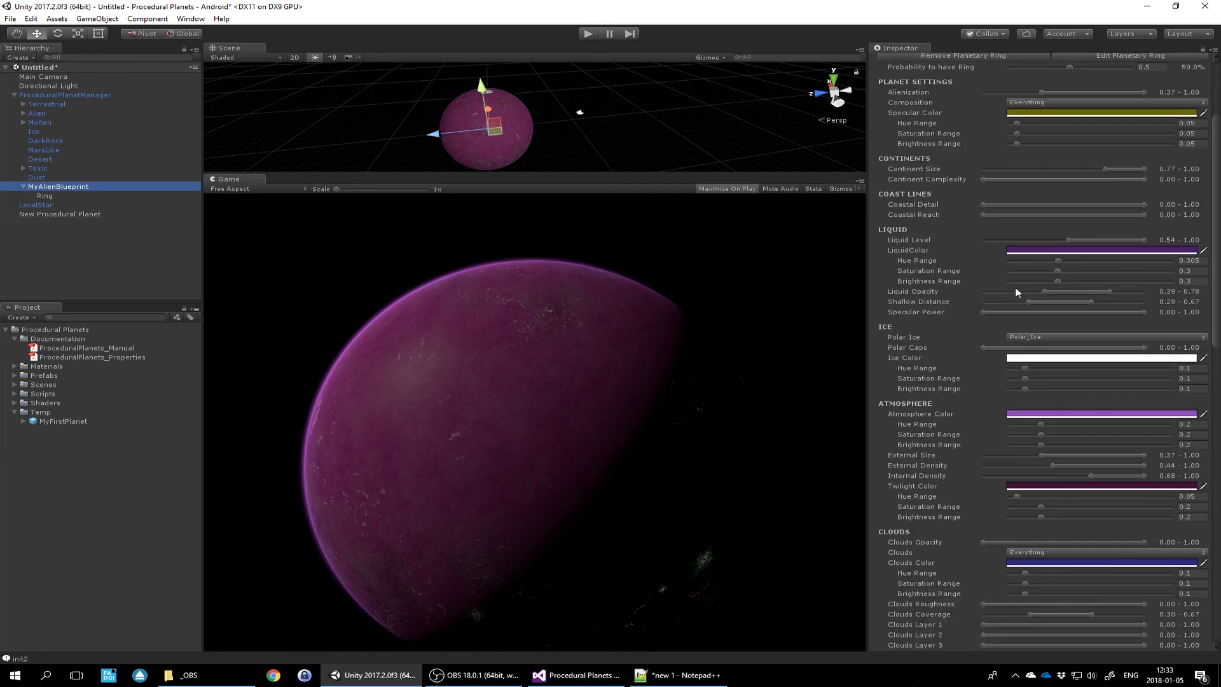
{"action": "scroll", "coordinate": [1043, 287], "scroll_direction": "down", "scroll_amount": 10}
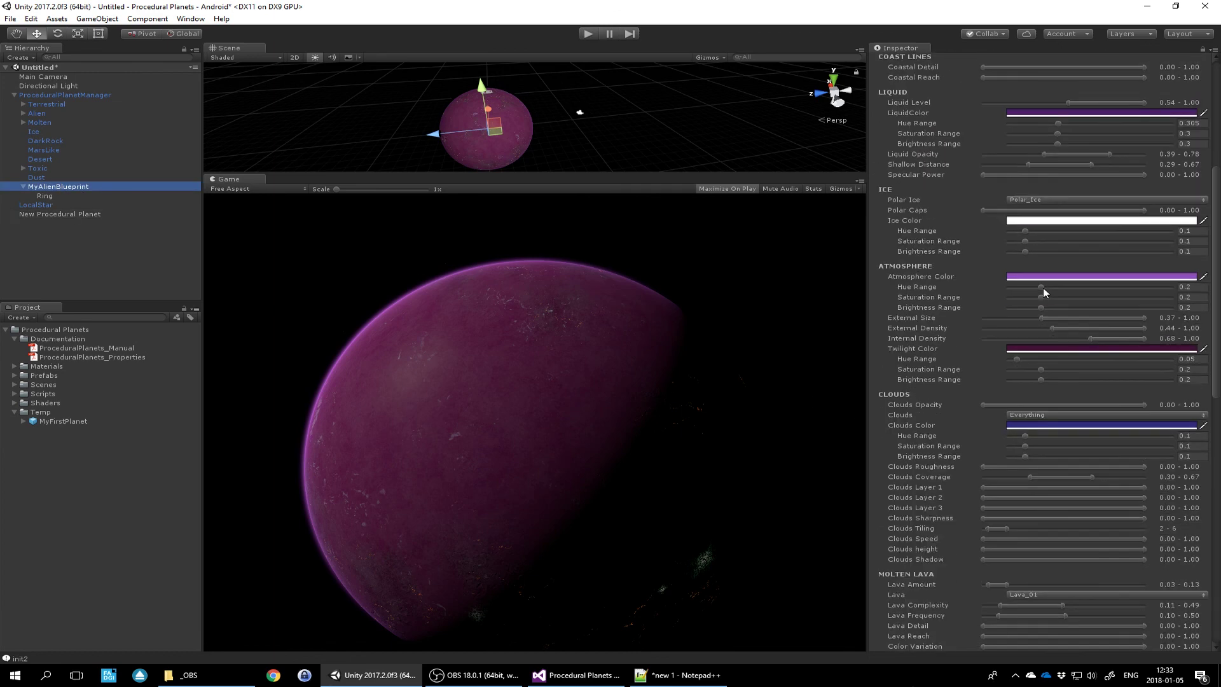
{"action": "scroll", "coordinate": [1043, 287], "scroll_direction": "down", "scroll_amount": 3}
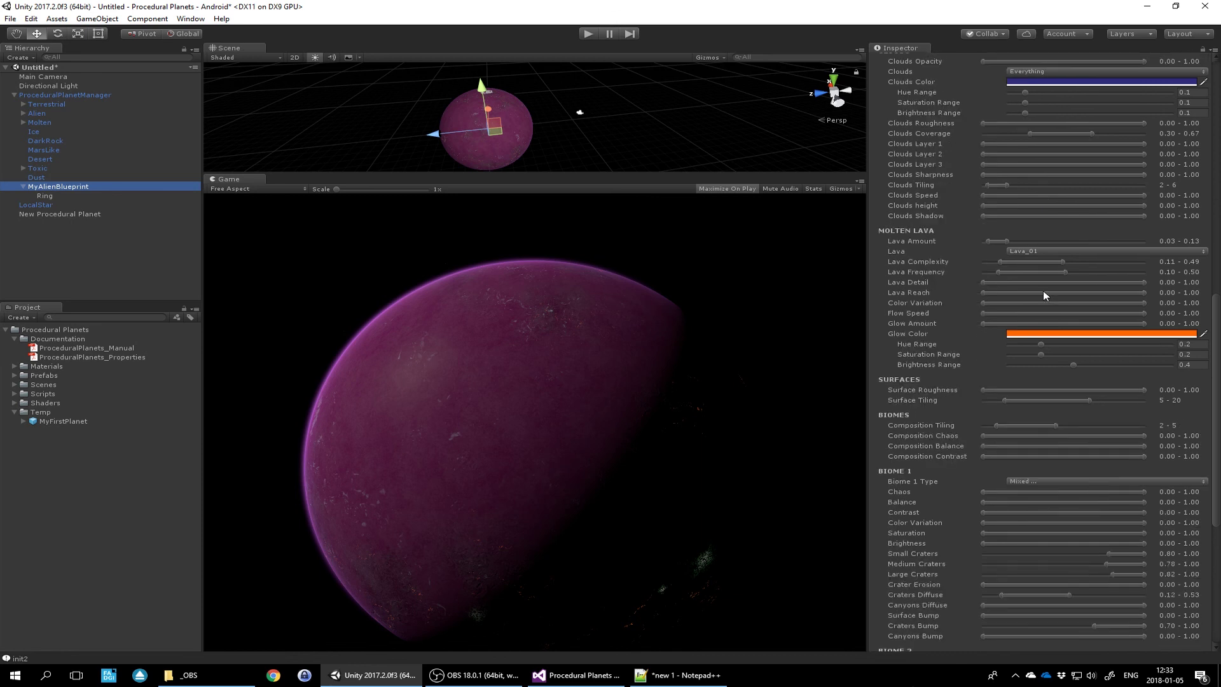